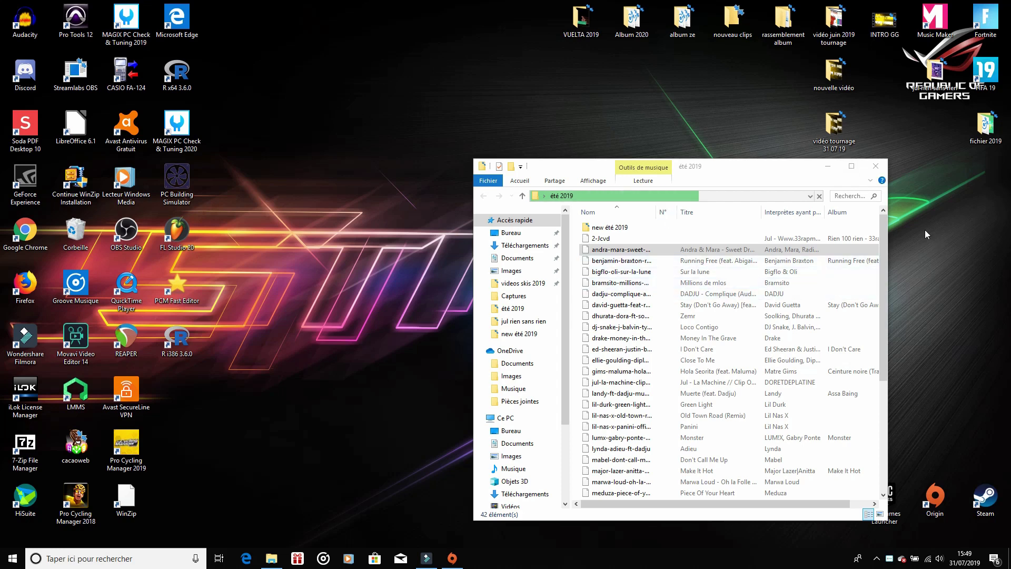
# Look through the tracks in the été 2019 folder and open its new été 2019 subfolder
pyautogui.moveTo(887, 236); pyautogui.dragTo(881, 374)
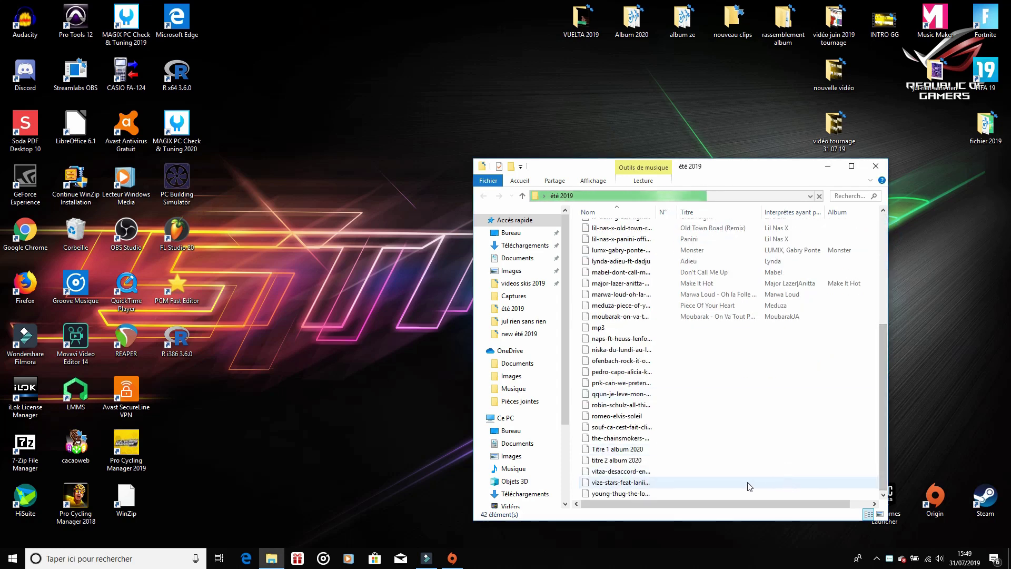
pyautogui.scroll(6, 732, 416)
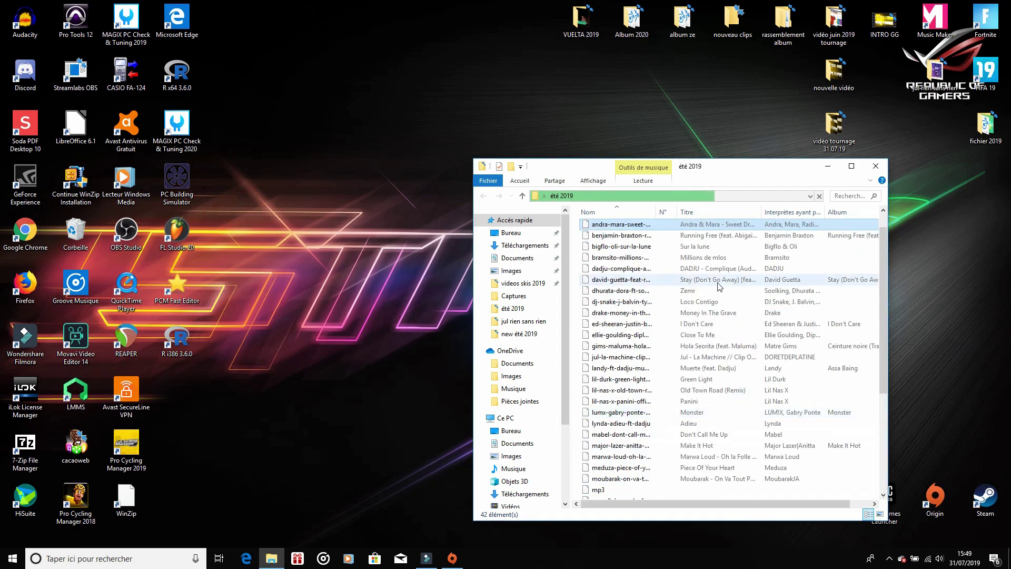
pyautogui.doubleClick(696, 226)
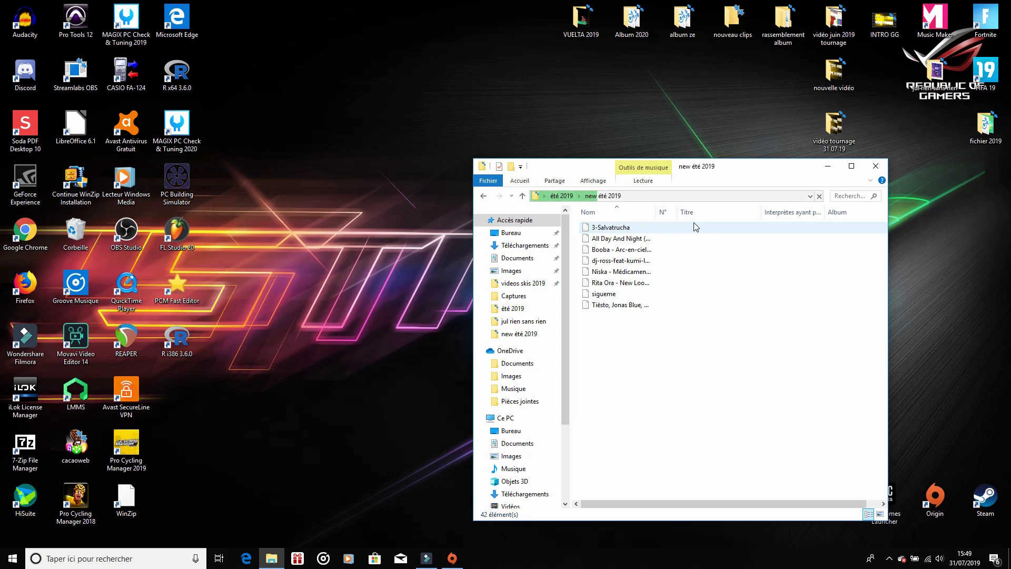
# Open the "All Day And Night" file's name for renaming to read it in full, and select the "Booba - Arc-en-ciel" file
pyautogui.click(666, 238)
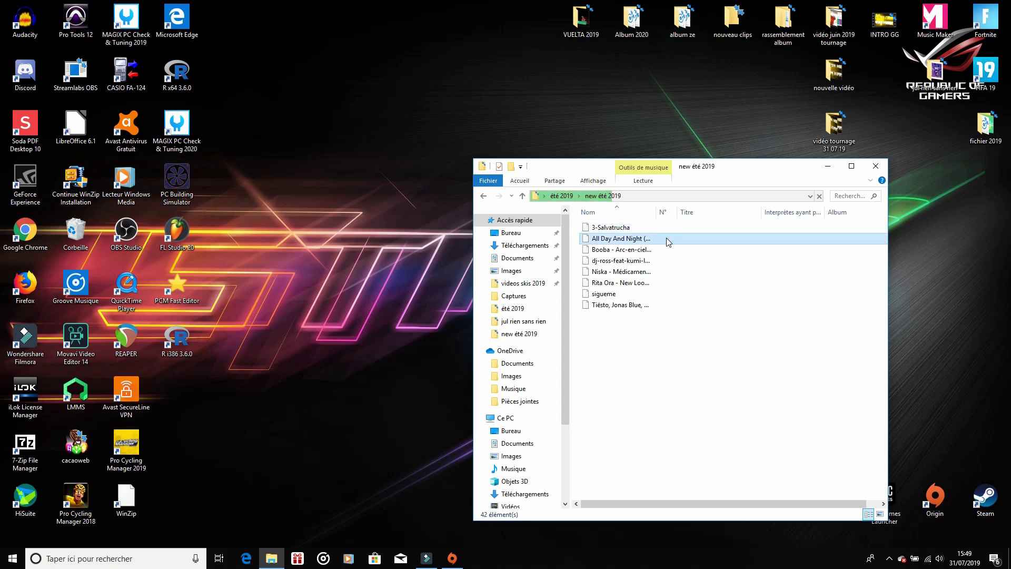
pyautogui.rightClick(667, 240)
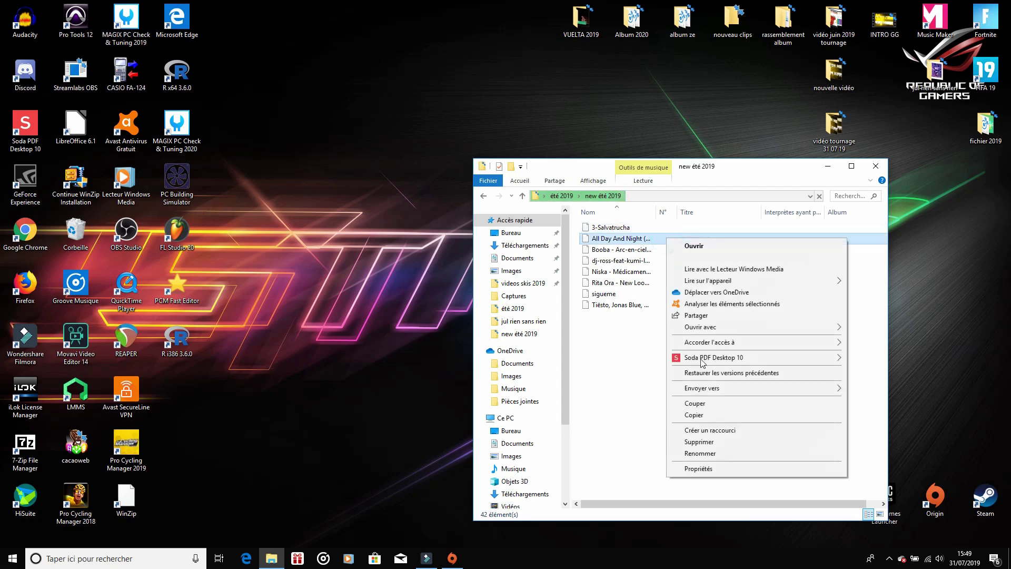
pyautogui.click(725, 451)
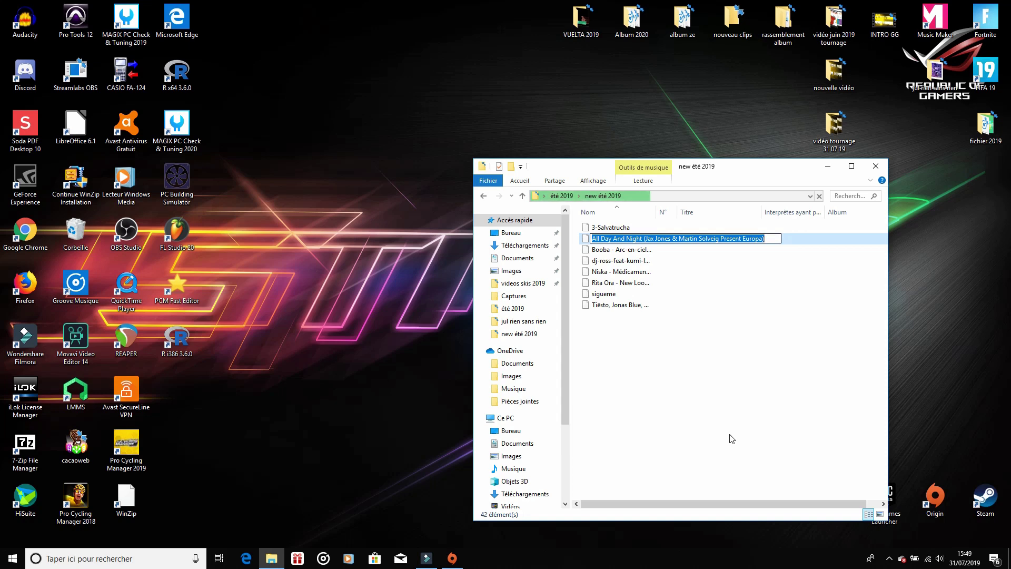
pyautogui.click(629, 251)
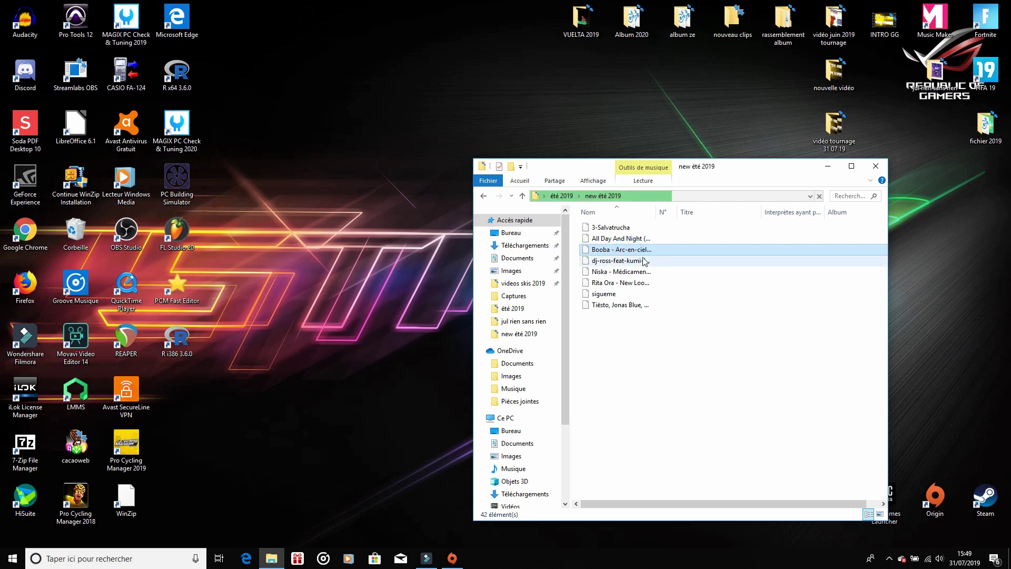
# Open the name of the dj-ross-feat-kumi file for renaming to read it in full, and select the Niska file
pyautogui.click(646, 261)
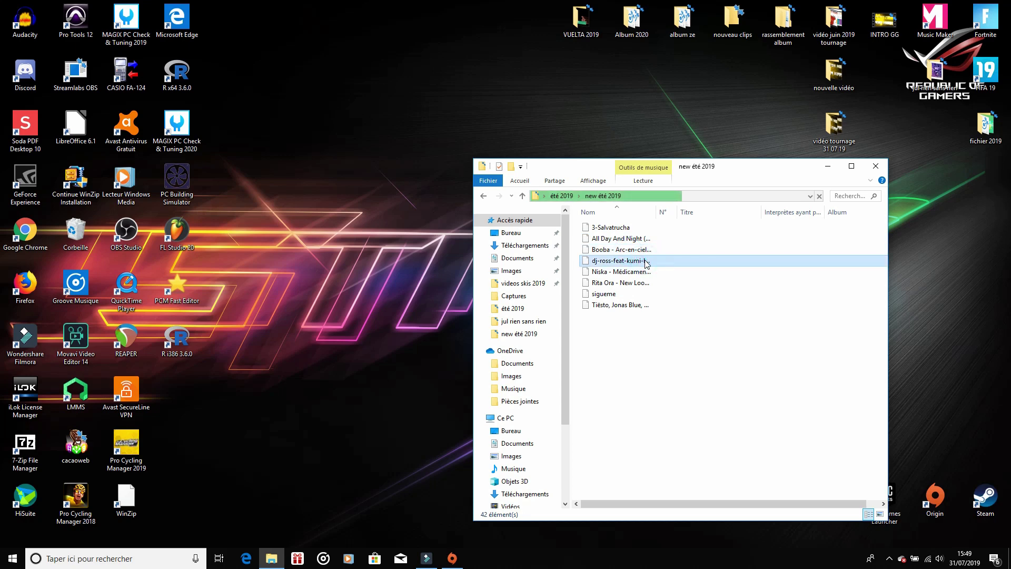
pyautogui.rightClick(647, 262)
pyautogui.click(700, 473)
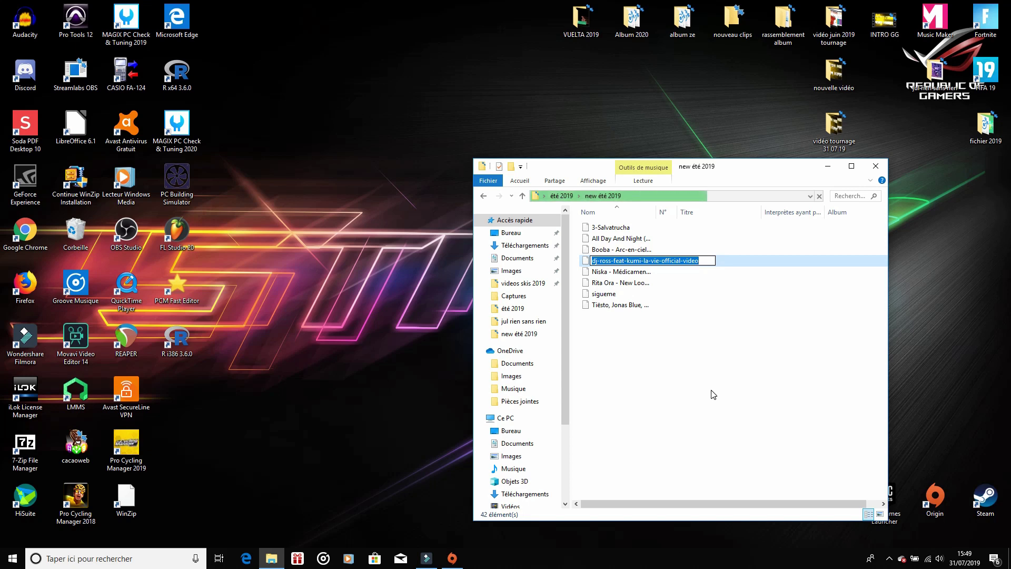
pyautogui.click(685, 275)
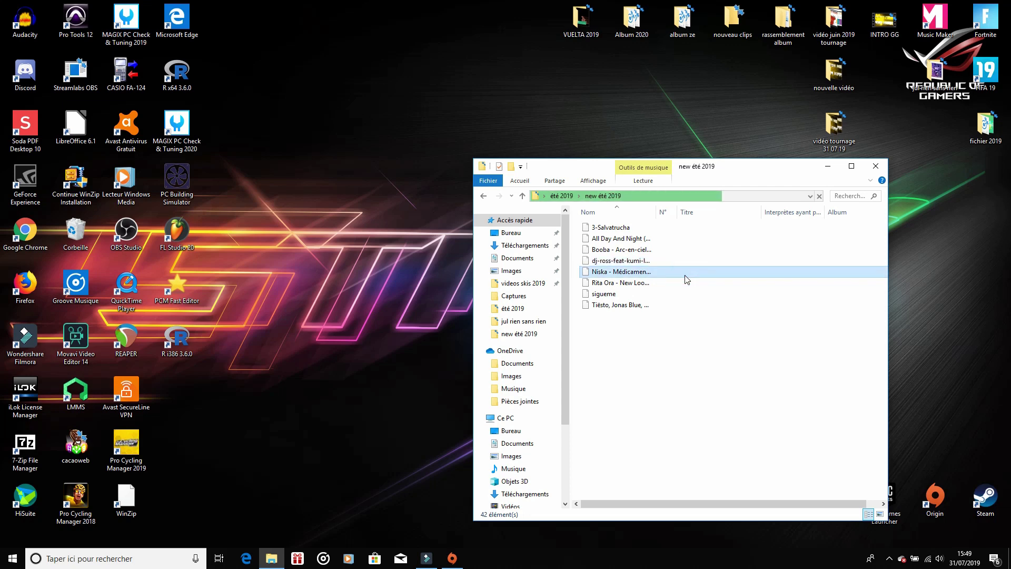
# Open the names of the Rita Ora and sigueme files for renaming in turn to read them, keeping both names
pyautogui.click(671, 284)
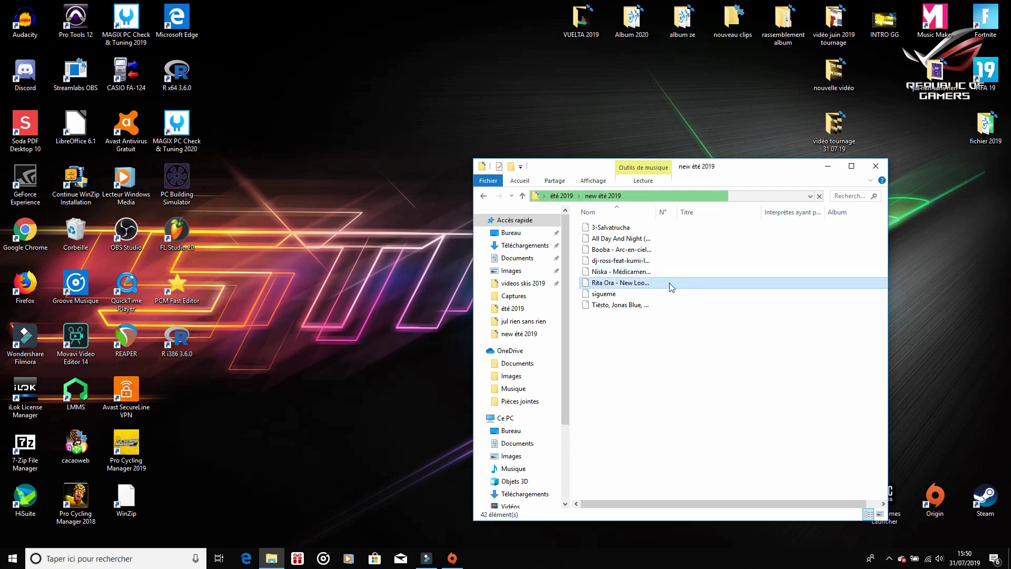
pyautogui.rightClick(668, 282)
pyautogui.click(754, 496)
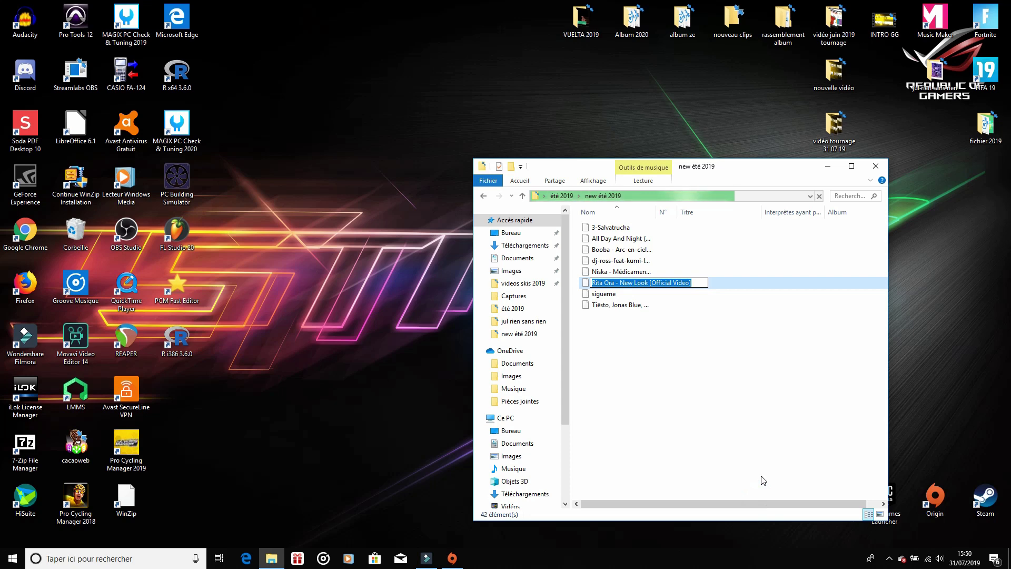
pyautogui.click(628, 293)
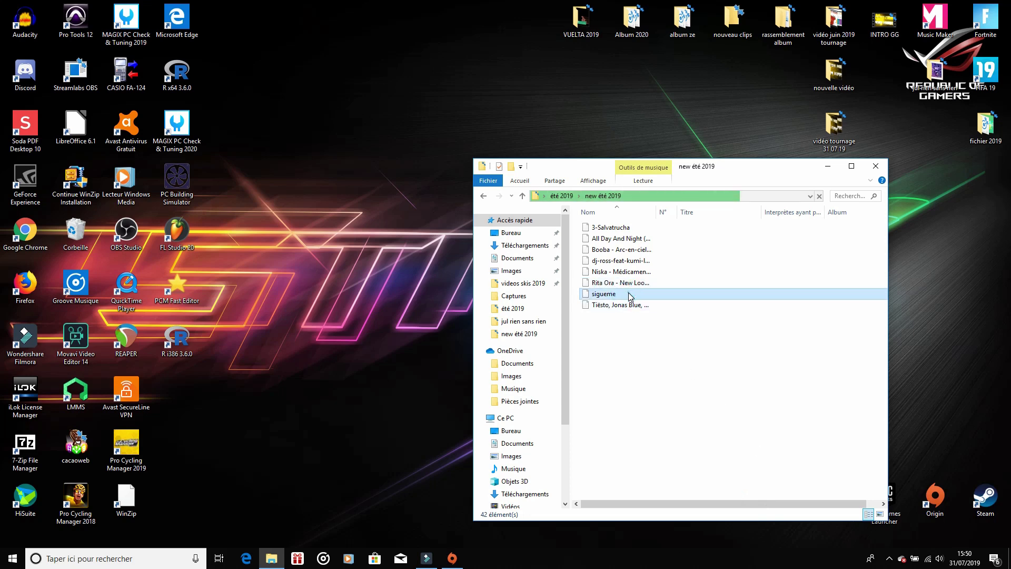
pyautogui.rightClick(628, 293)
pyautogui.click(704, 509)
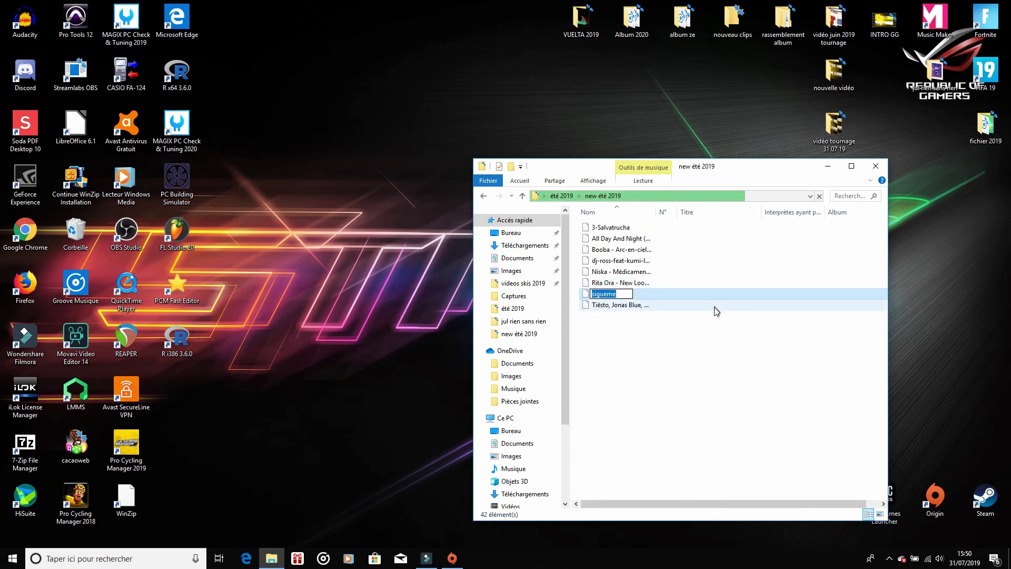
pyautogui.click(695, 350)
# Open the name of the "Tiësto, Jonas Blue" file for renaming to read it, and return to the été 2019 folder
pyautogui.rightClick(640, 305)
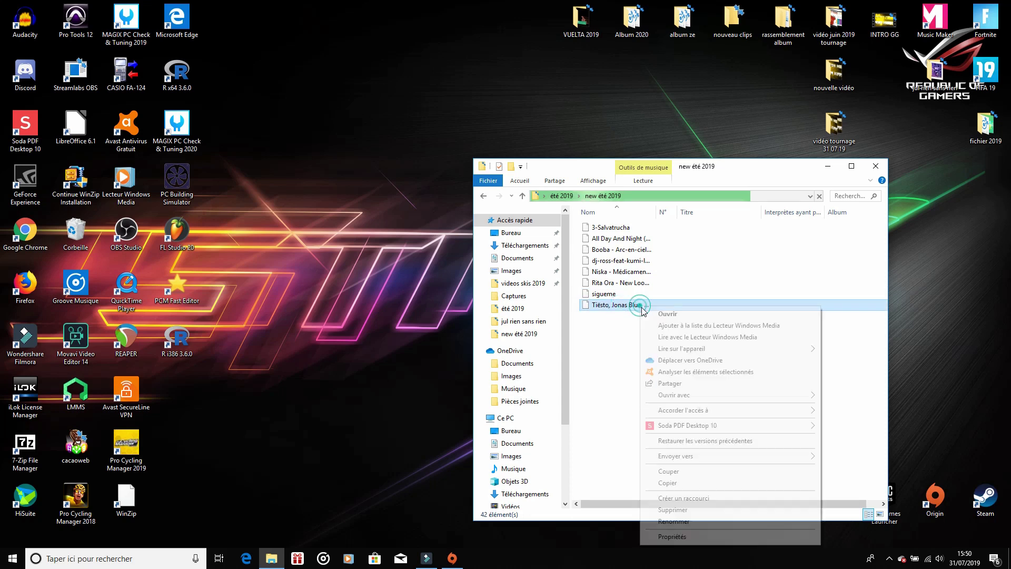
pyautogui.click(710, 520)
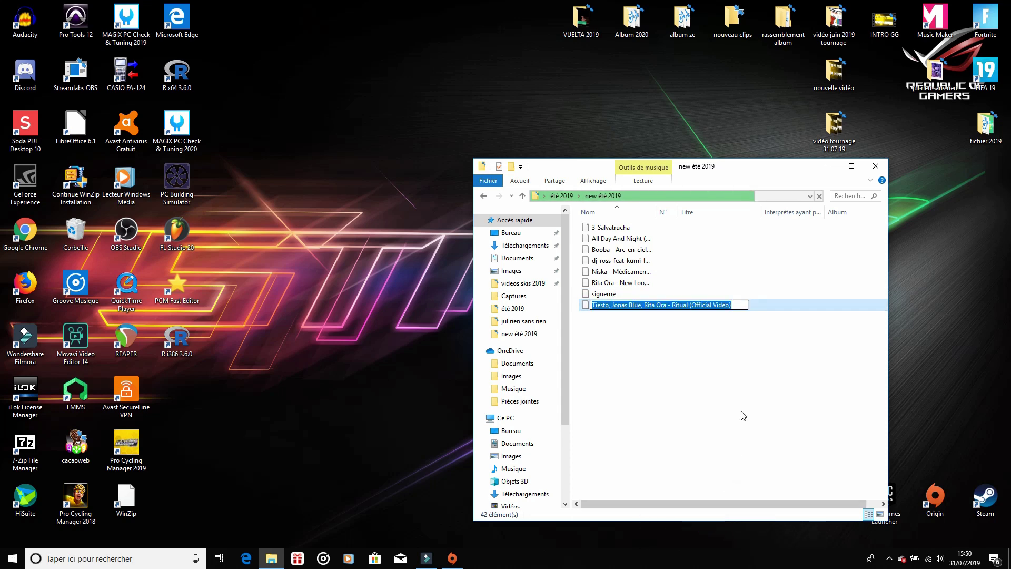
pyautogui.click(484, 196)
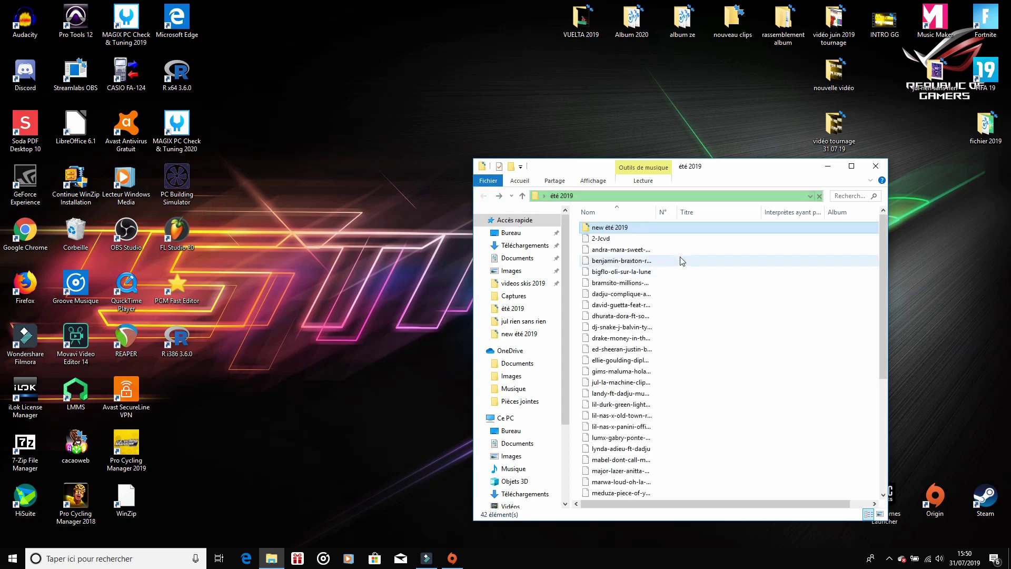
# Select the 2-Jcvd file and open the name of the andra-mara-sweet file for renaming to read it in full
pyautogui.click(657, 240)
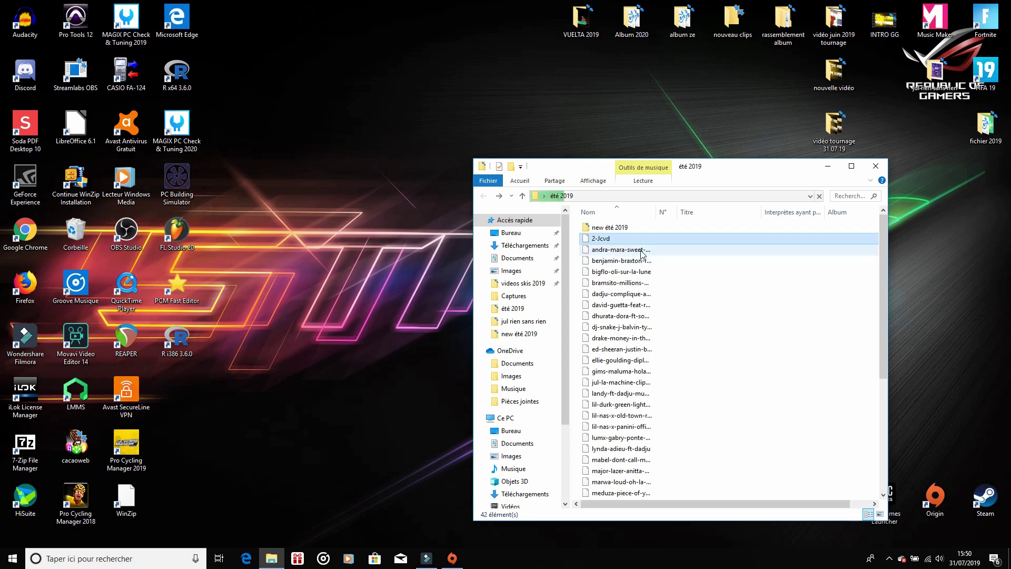
pyautogui.rightClick(640, 250)
pyautogui.click(726, 465)
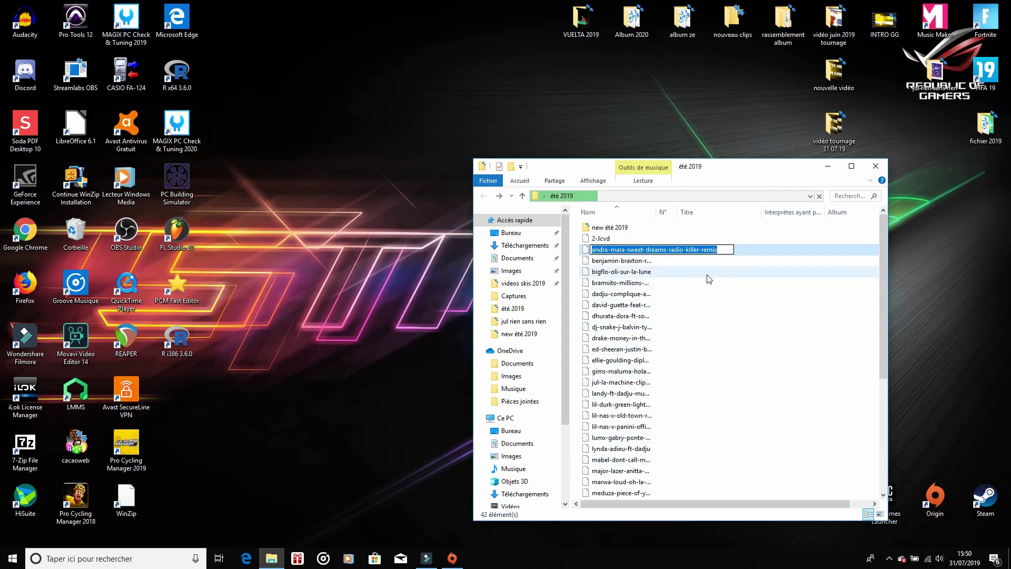
# Open the names of the benjamin-braxton and bramsito-millions files for renaming in turn, selecting bigflo-oli-sur-la-lune in between
pyautogui.click(734, 266)
pyautogui.rightClick(733, 265)
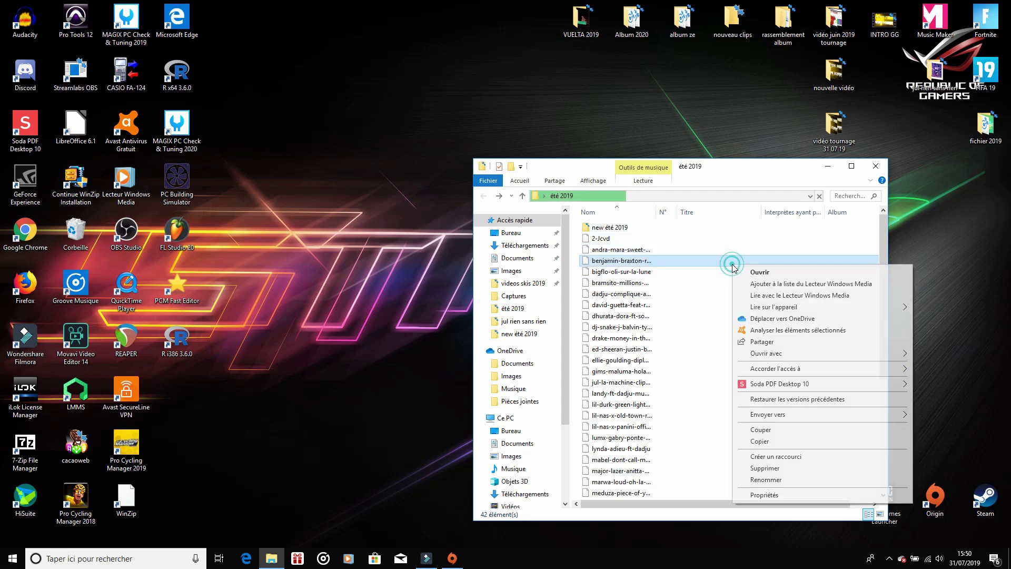
pyautogui.click(816, 476)
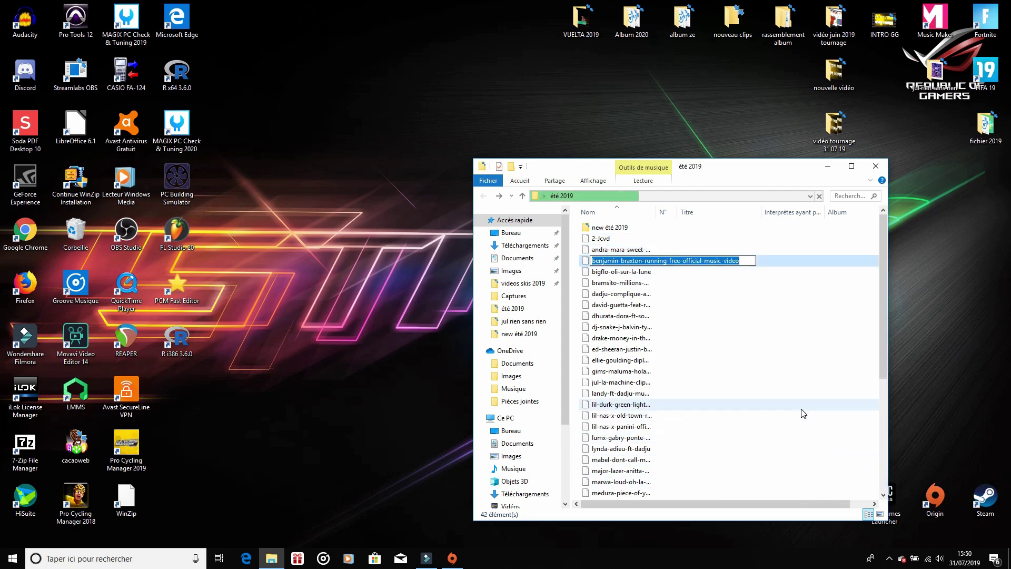
pyautogui.click(669, 272)
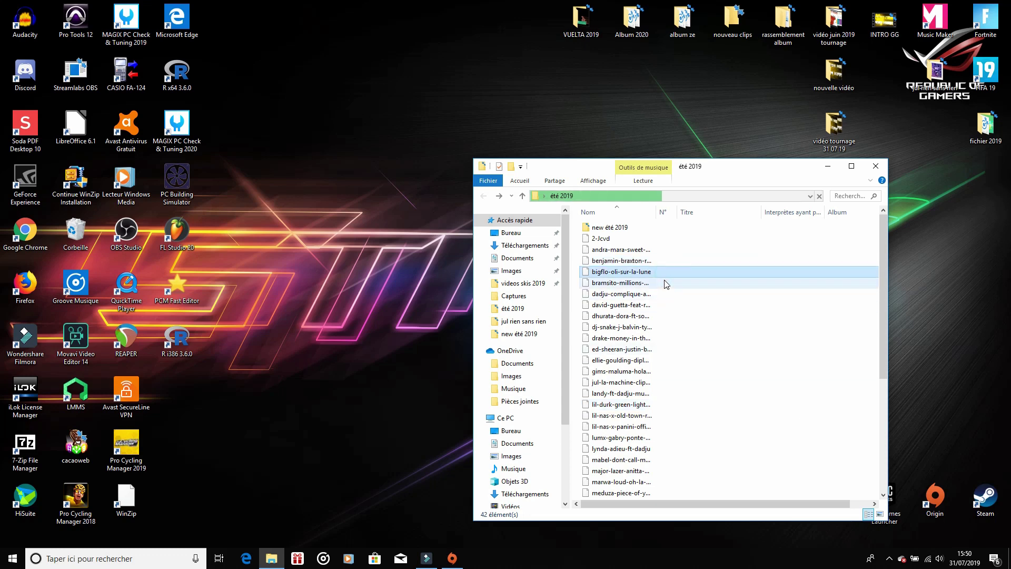
pyautogui.click(665, 283)
pyautogui.rightClick(665, 283)
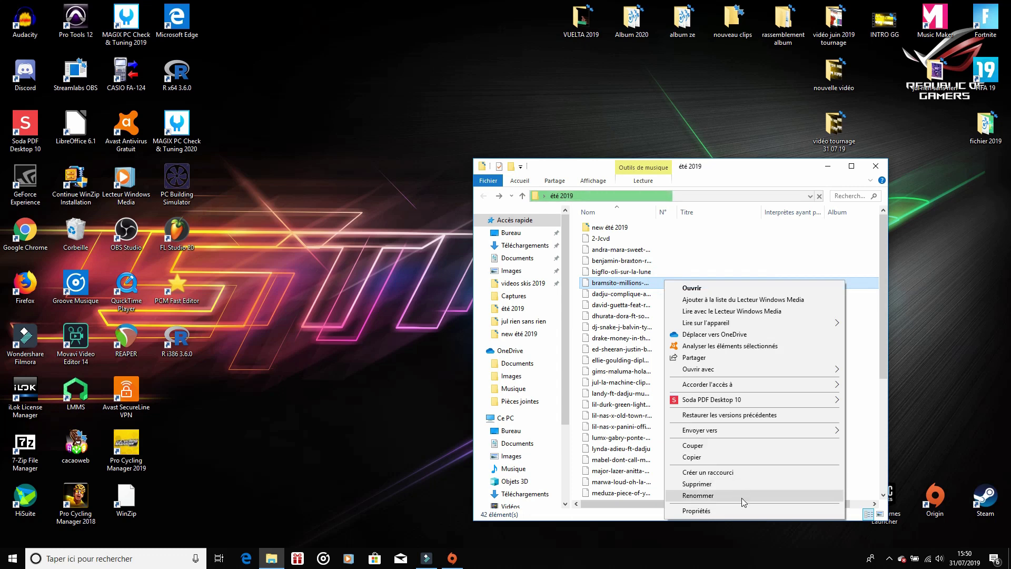
pyautogui.click(741, 497)
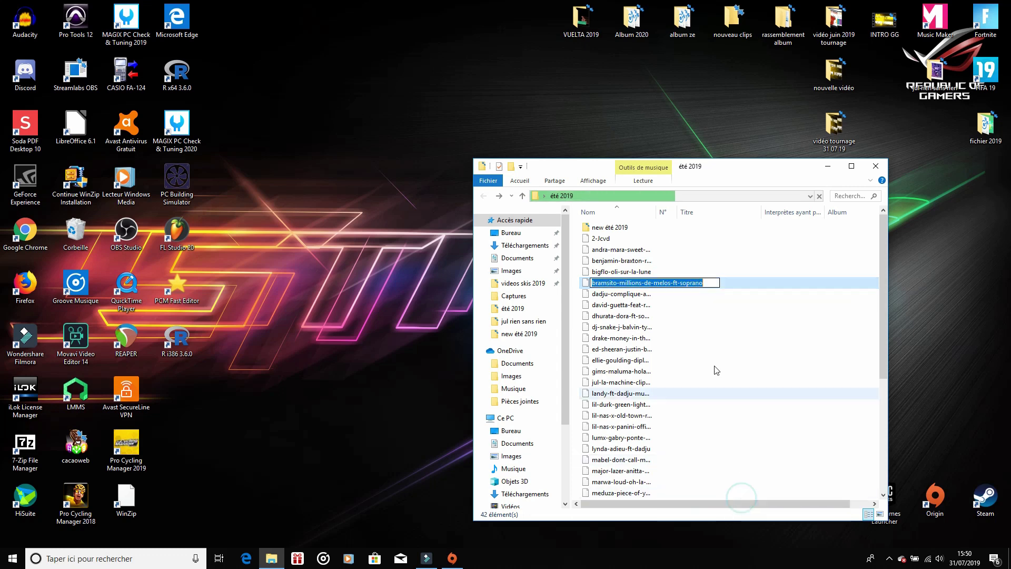
# Open the names of the dadju-complique and david-guetta-feat files for renaming in turn to read them in full
pyautogui.click(685, 297)
pyautogui.rightClick(686, 296)
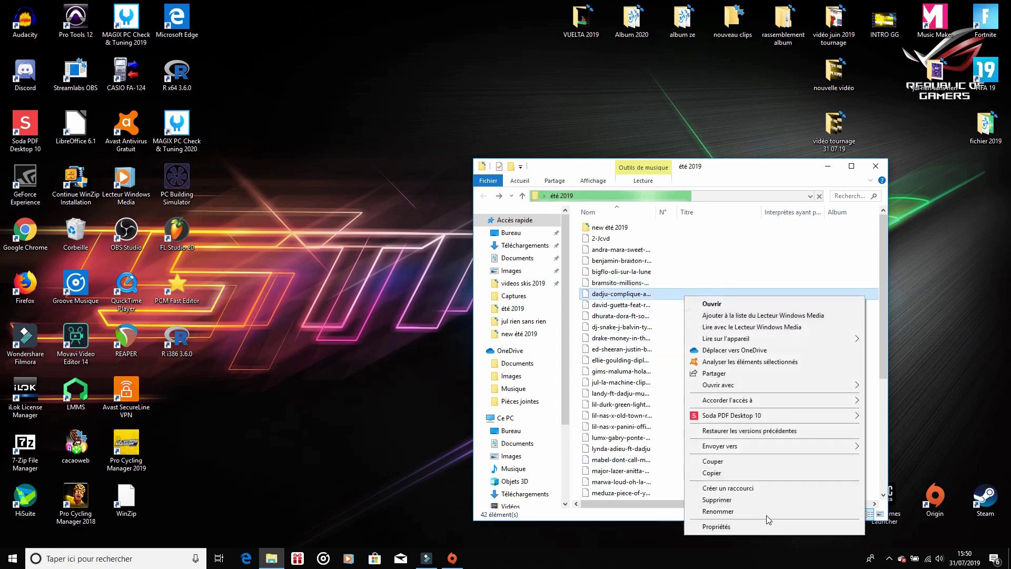
pyautogui.click(766, 512)
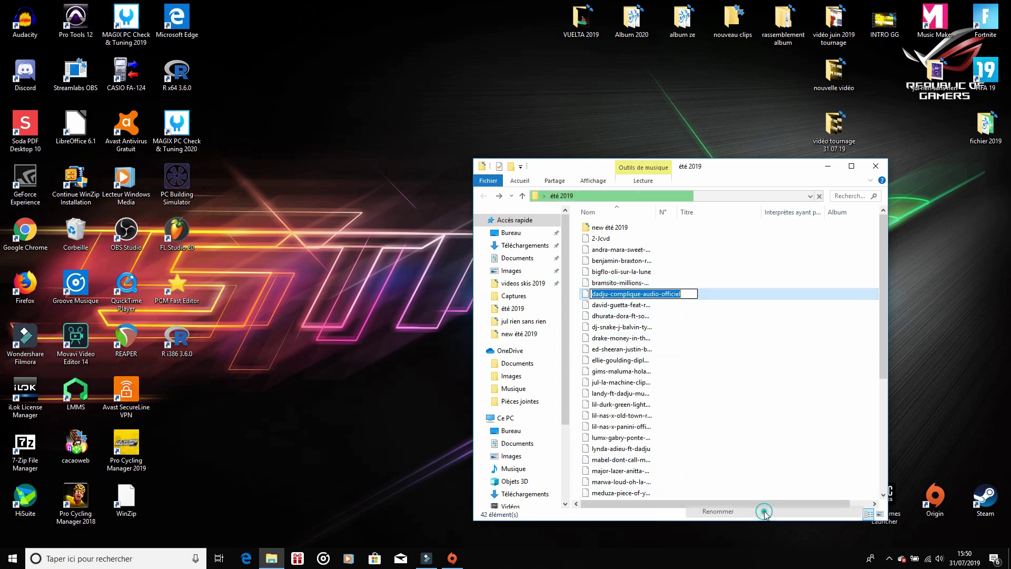
pyautogui.click(663, 305)
pyautogui.rightClick(663, 307)
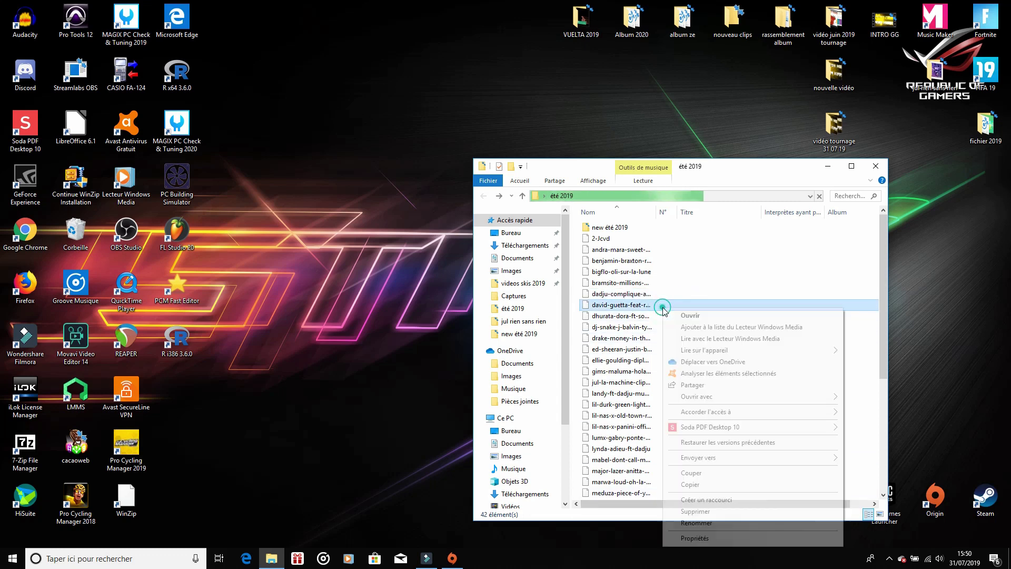
pyautogui.click(739, 521)
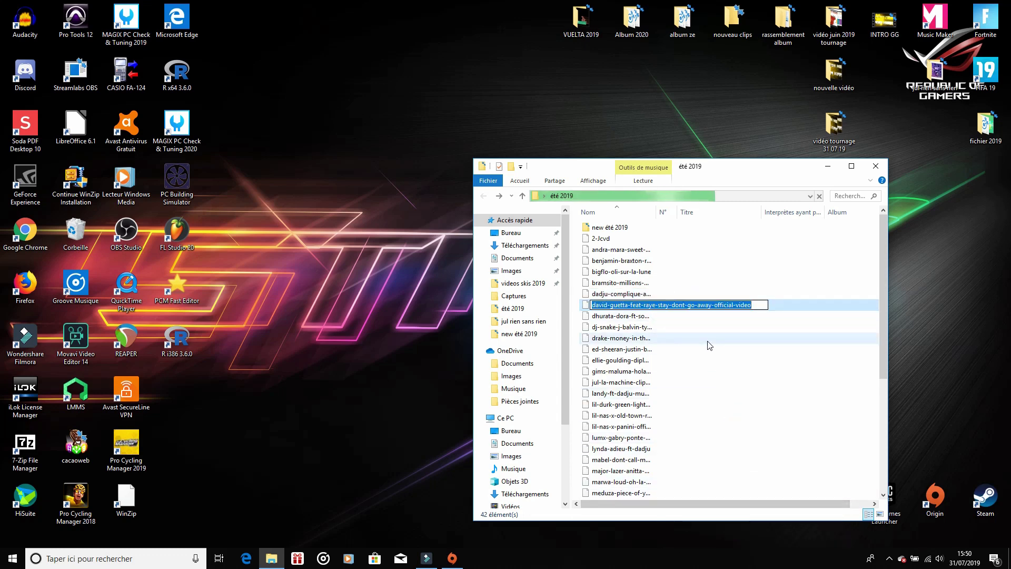
# Open the names of the dhurata-dora-ft and dj-snake-j-balvin files for renaming in turn to read them in full
pyautogui.rightClick(677, 318)
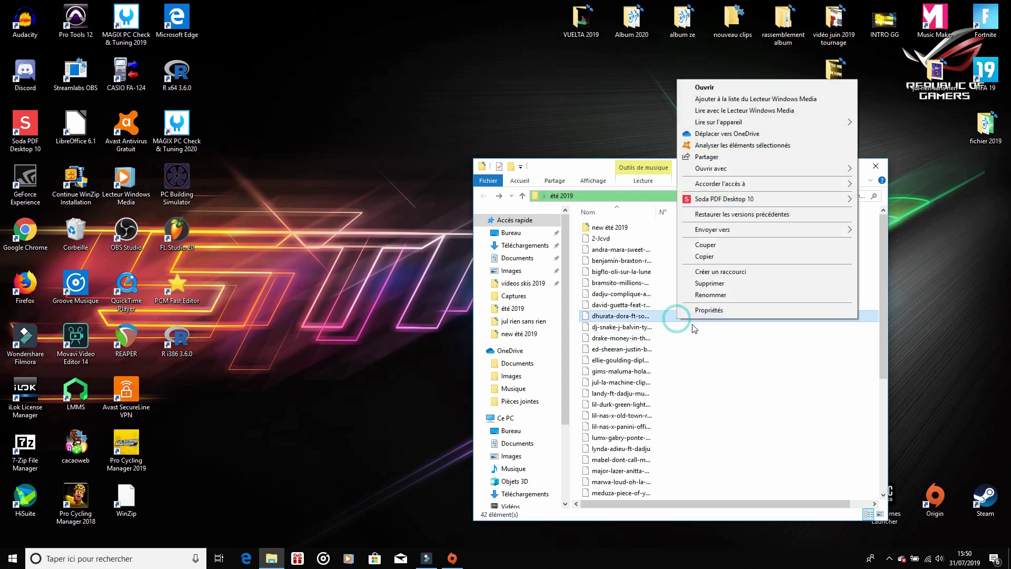
pyautogui.click(736, 296)
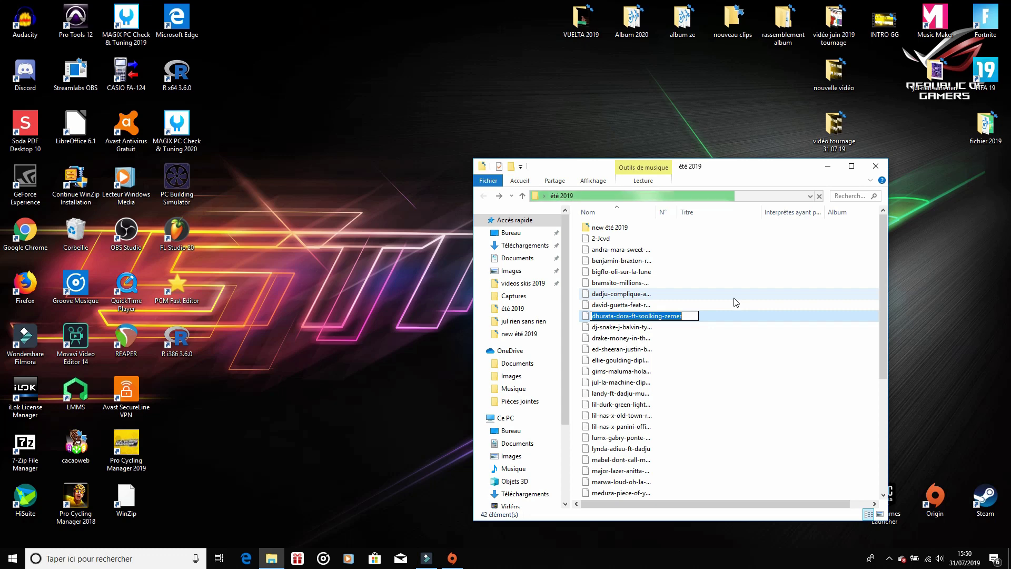
pyautogui.click(673, 327)
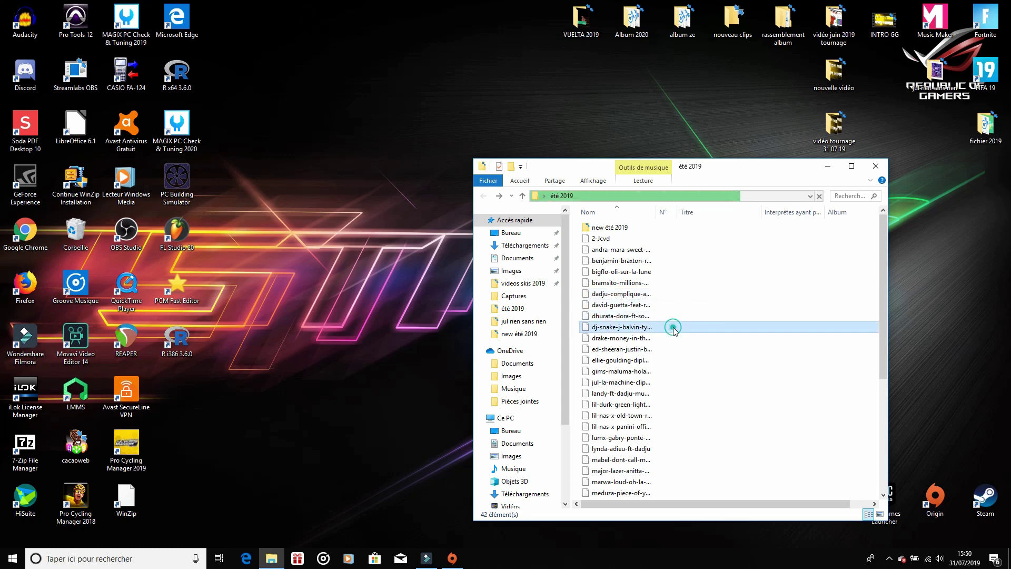
pyautogui.rightClick(673, 328)
pyautogui.click(758, 303)
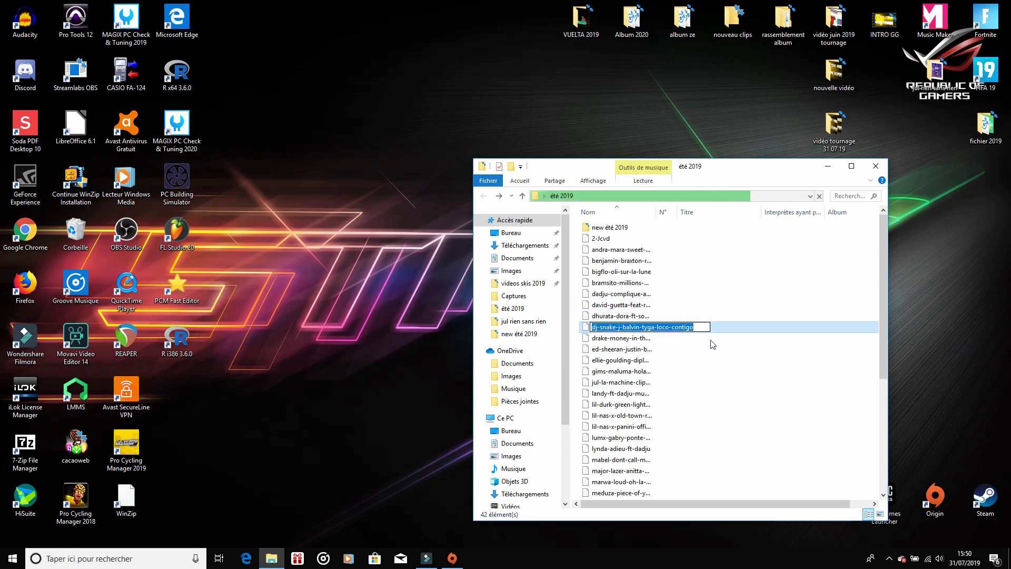
# Open the names of the drake-money-in-the-grave and ed-sheeran-justin-bieber files for renaming in turn to read them in full
pyautogui.click(661, 338)
pyautogui.rightClick(661, 340)
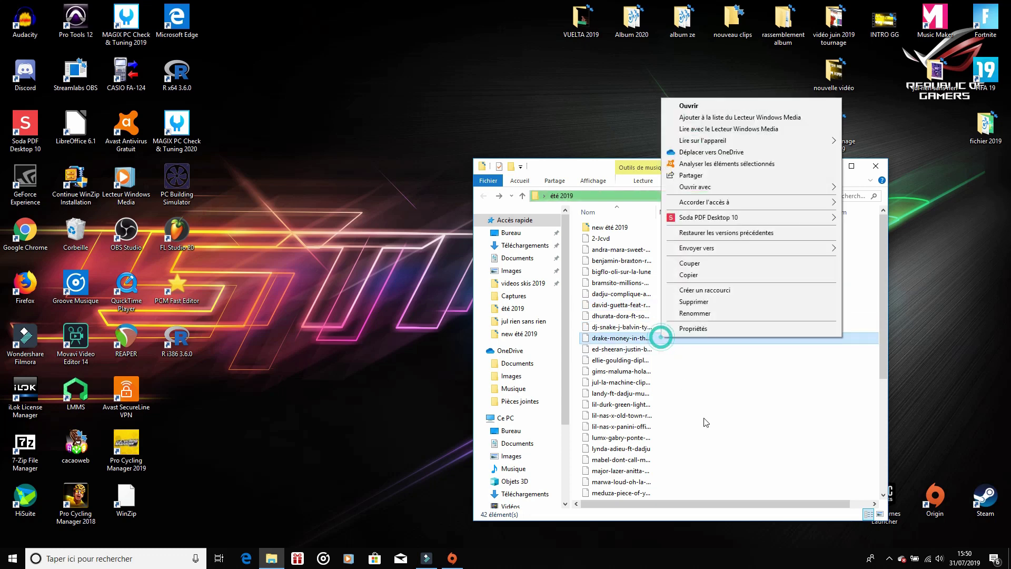
pyautogui.click(692, 314)
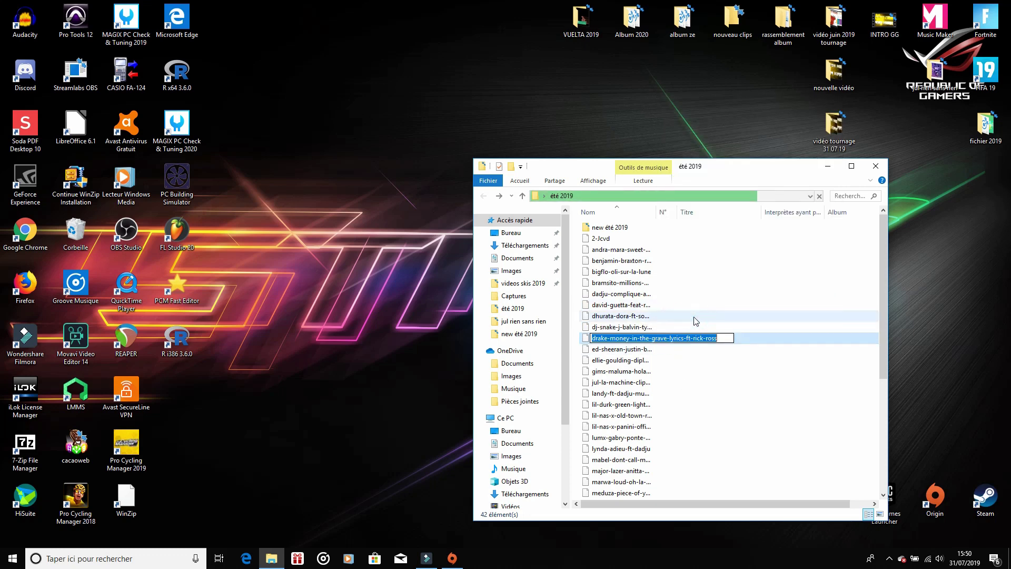
pyautogui.click(690, 352)
pyautogui.rightClick(678, 347)
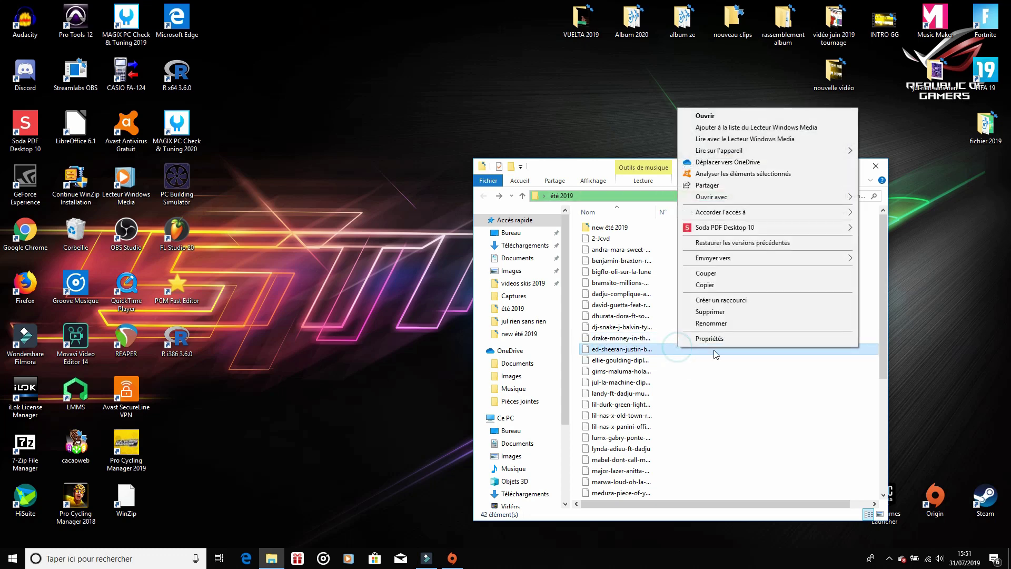
pyautogui.click(717, 324)
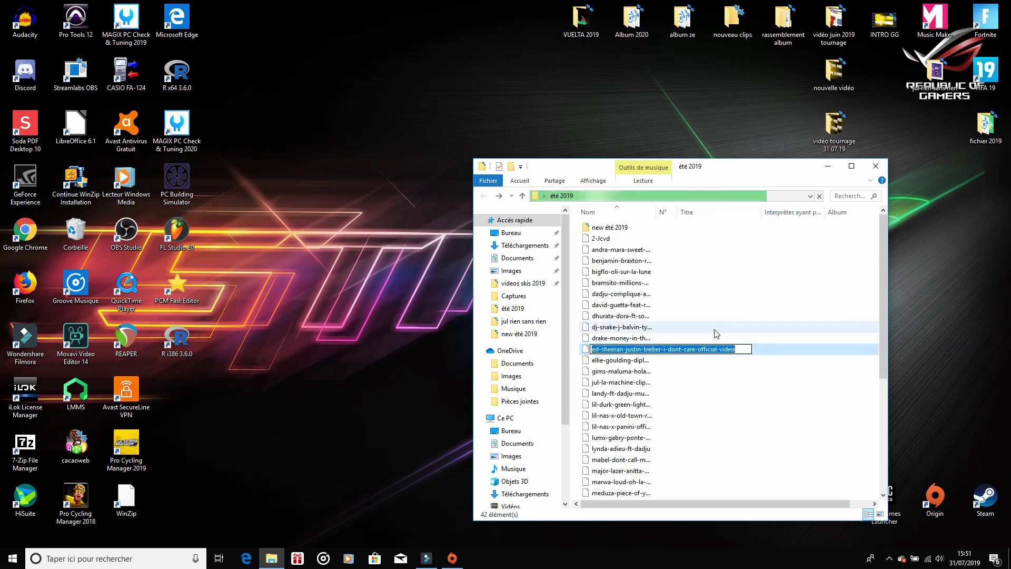
# Open the names of the ellie-goulding-diplo and gims-maluma-hola files for renaming in turn to read them in full
pyautogui.click(656, 363)
pyautogui.rightClick(656, 363)
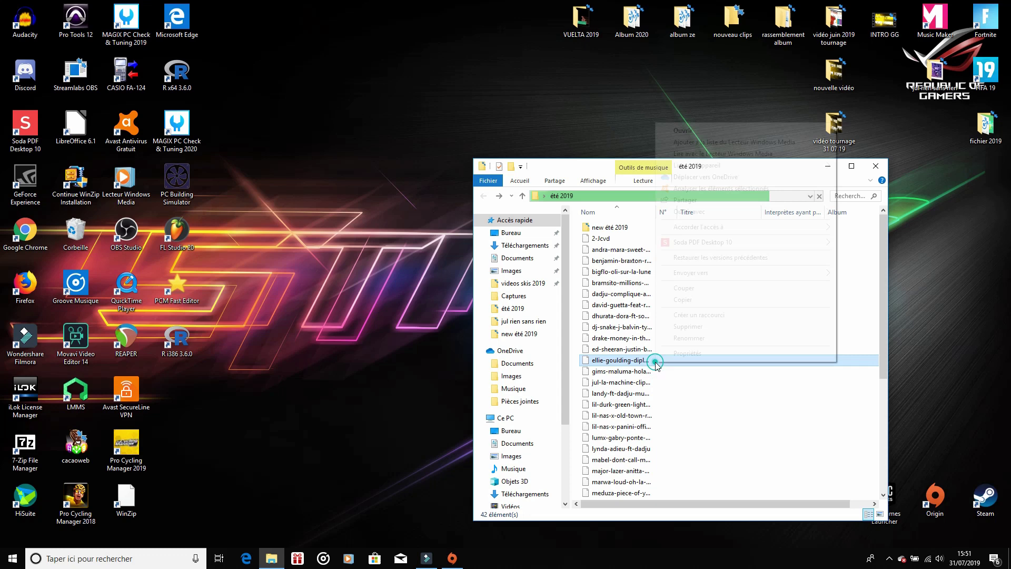
pyautogui.click(706, 339)
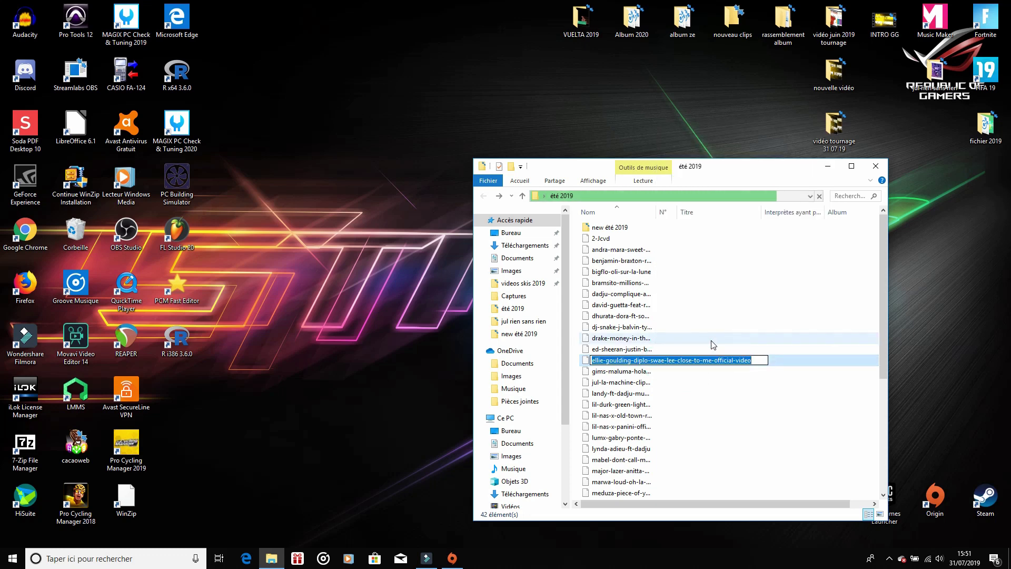
pyautogui.click(639, 374)
pyautogui.rightClick(639, 375)
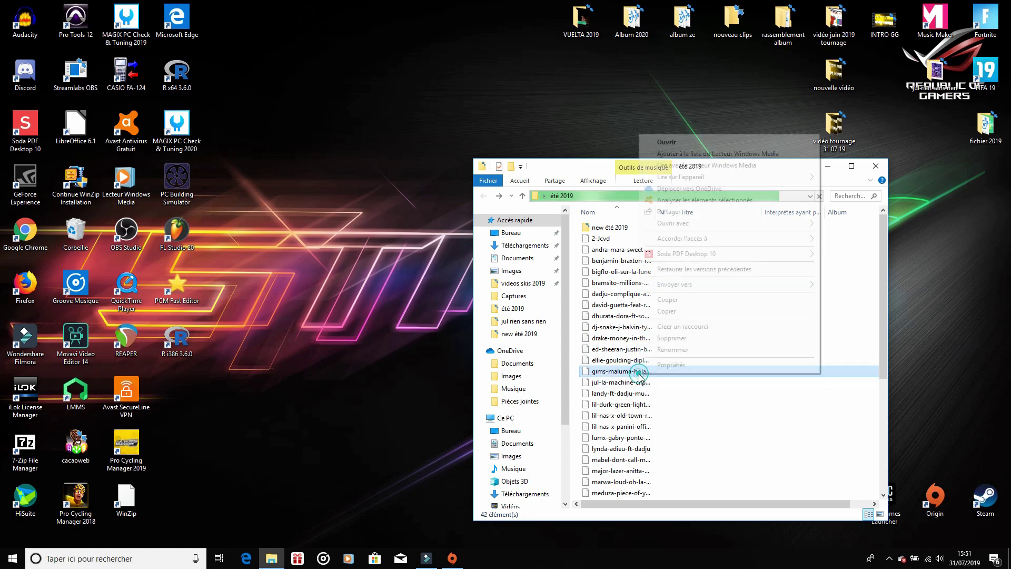
pyautogui.click(683, 349)
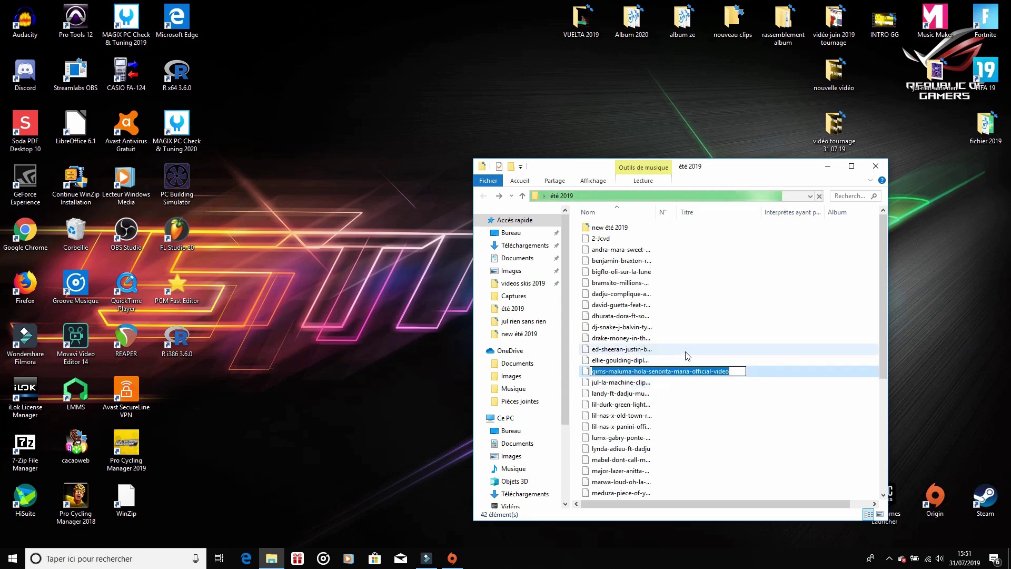
# Select the jul-la-machine file and open the name of the landy-ft-dadju file for renaming to read it in full
pyautogui.click(680, 385)
pyautogui.click(661, 393)
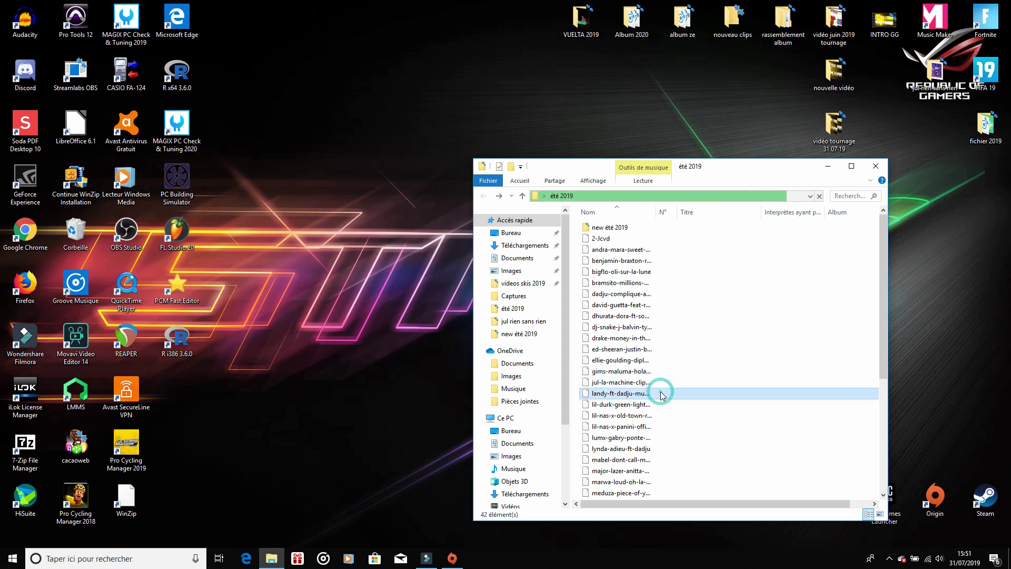
pyautogui.rightClick(661, 391)
pyautogui.click(706, 368)
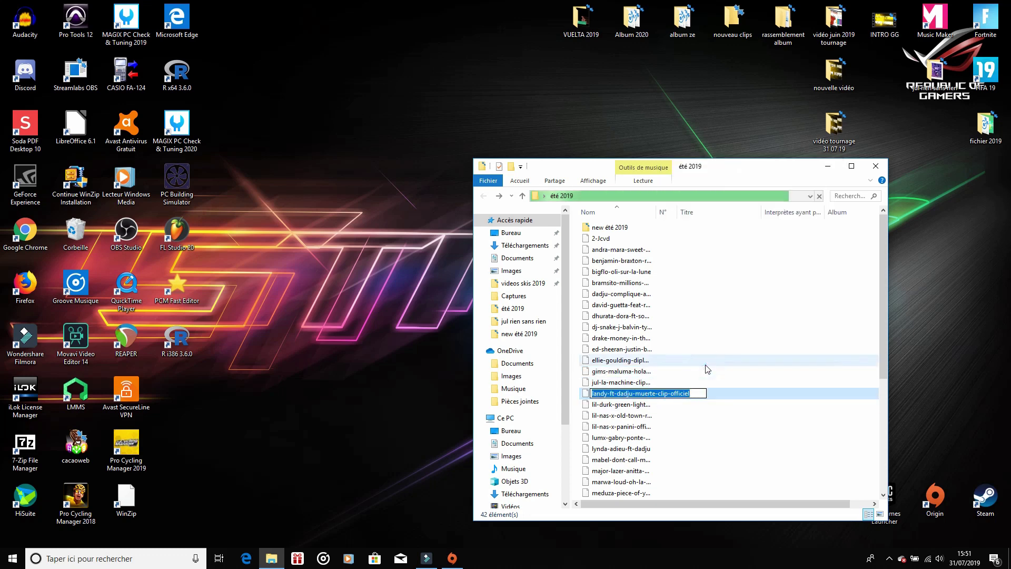
# Open the name of the lil-durk-green-light file for renaming to read it in full
pyautogui.click(666, 404)
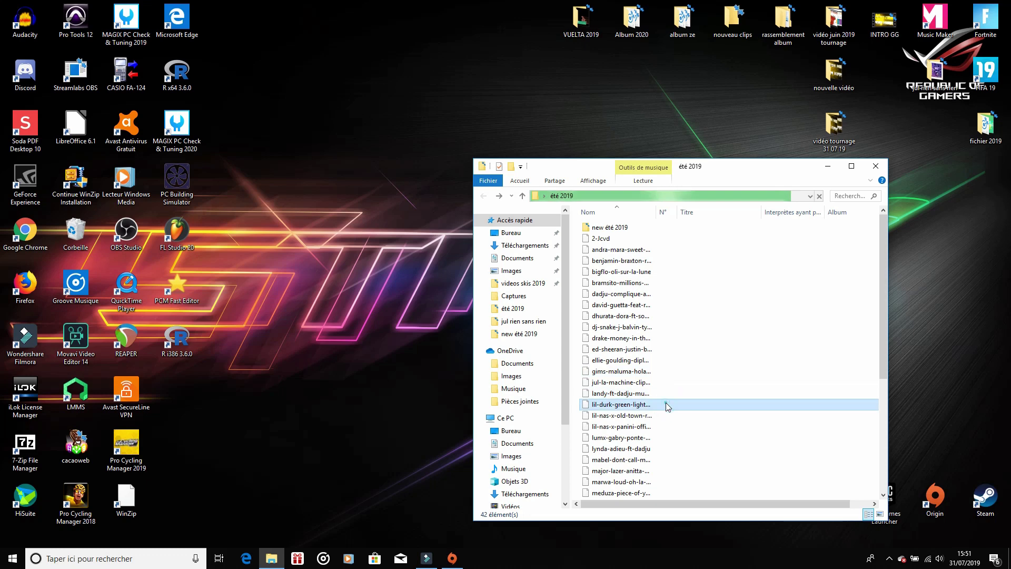
pyautogui.rightClick(665, 404)
pyautogui.click(719, 377)
pyautogui.scroll(-1, 726, 392)
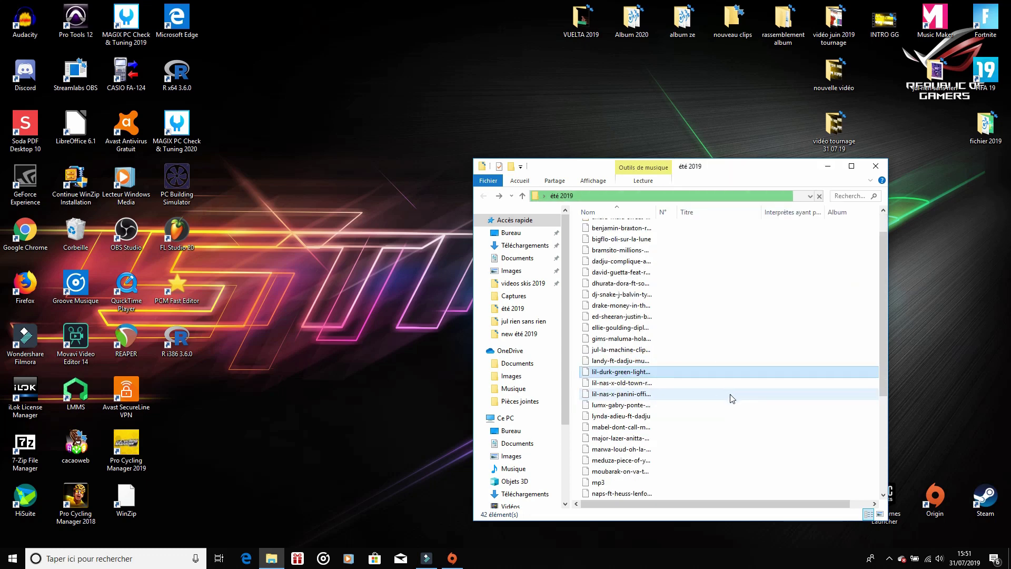
pyautogui.rightClick(677, 372)
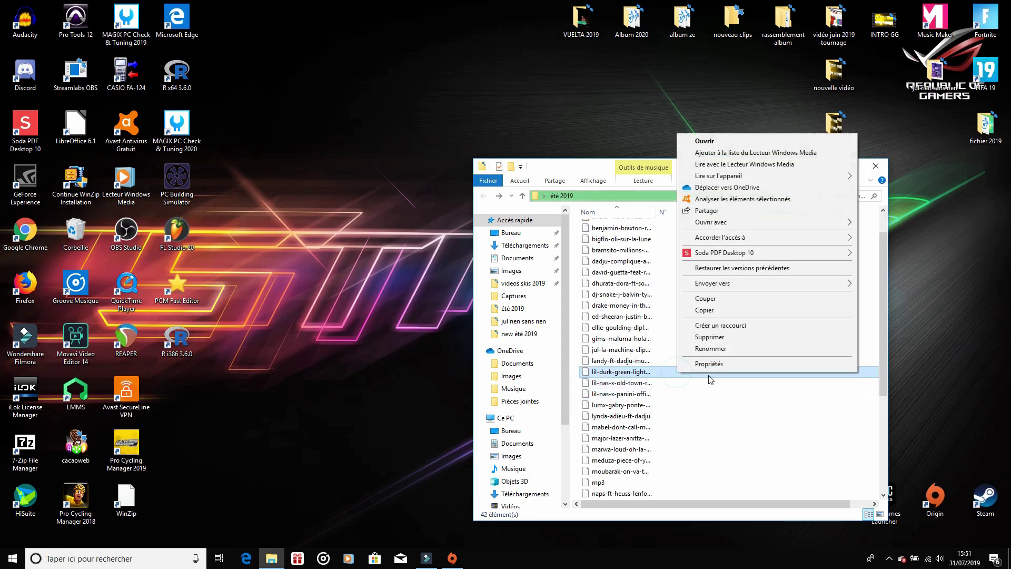
pyautogui.click(710, 349)
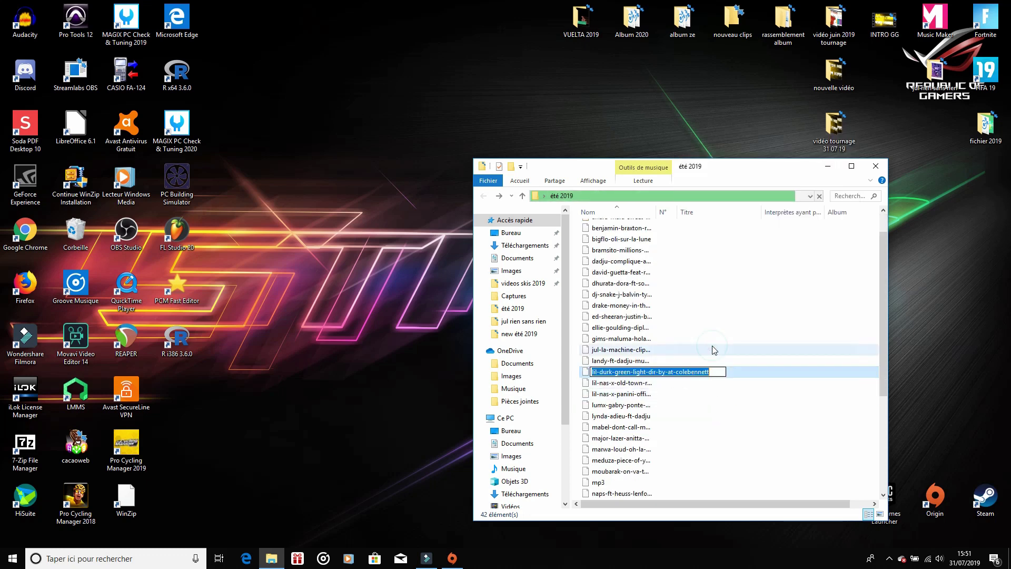
# Open the names of the lil-nas-x-old-town-road and lil-nas-x-panini files for renaming in turn to read them in full
pyautogui.click(693, 388)
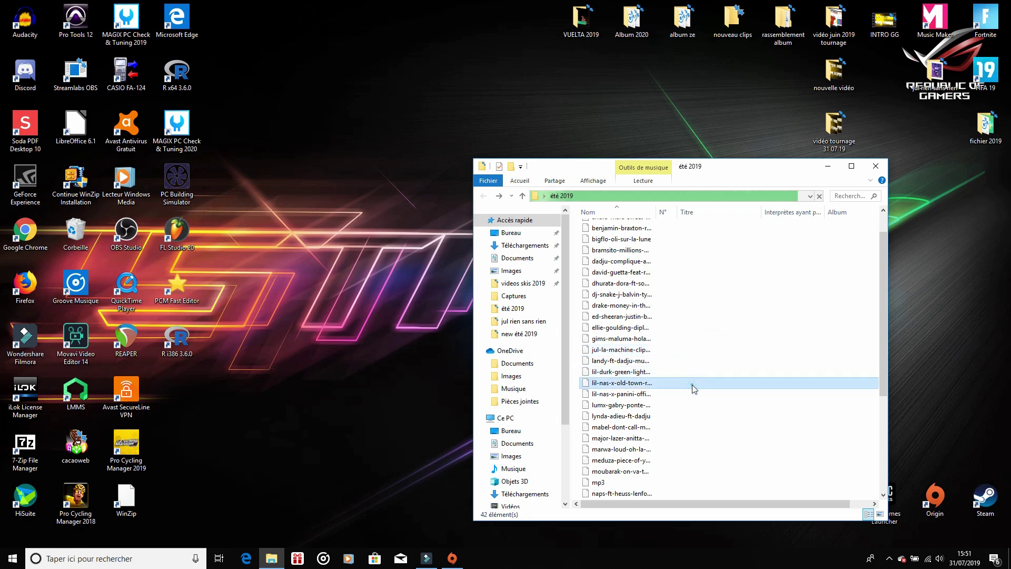
pyautogui.rightClick(694, 388)
pyautogui.click(737, 365)
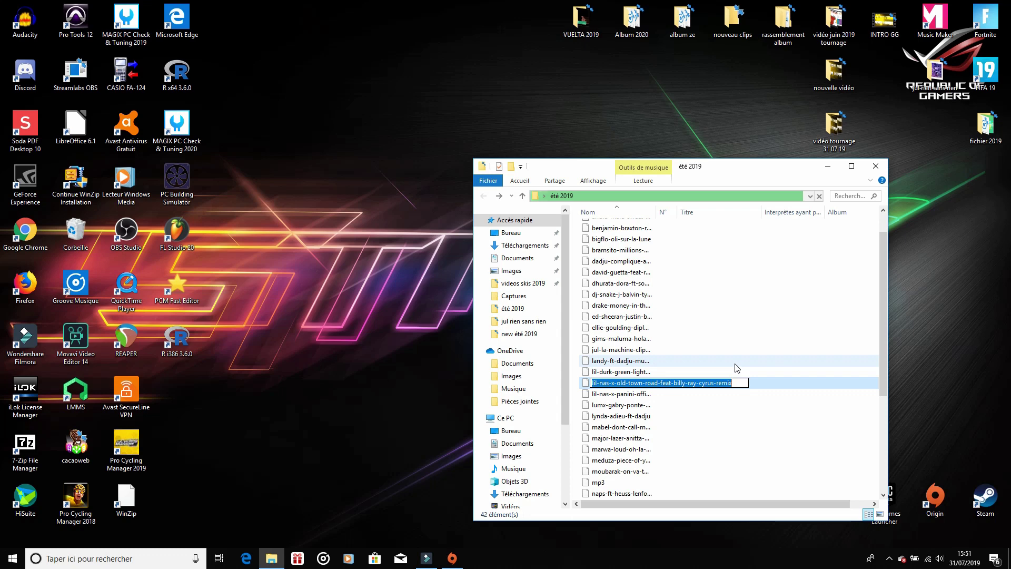
pyautogui.click(678, 395)
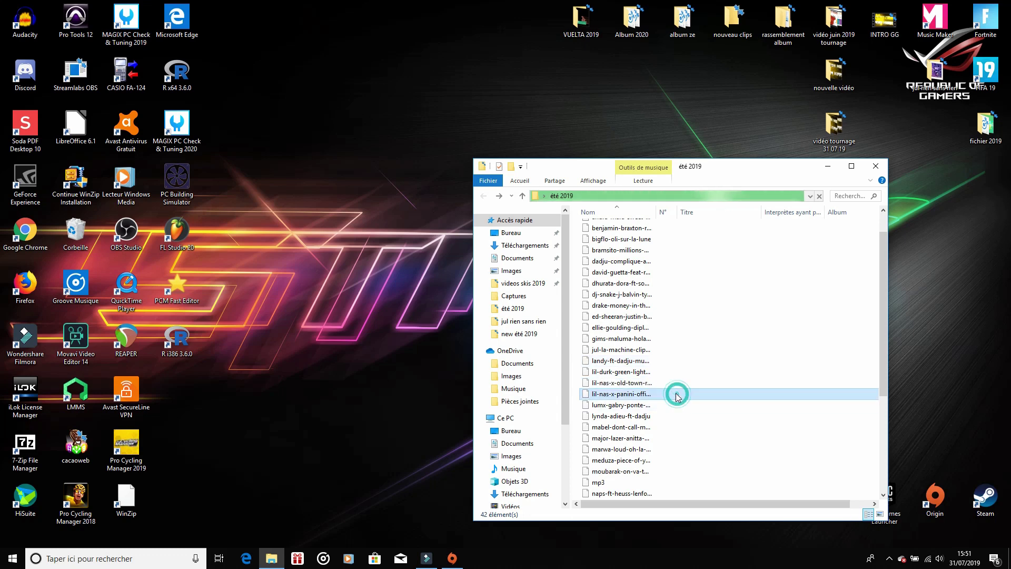
pyautogui.rightClick(676, 393)
pyautogui.click(724, 365)
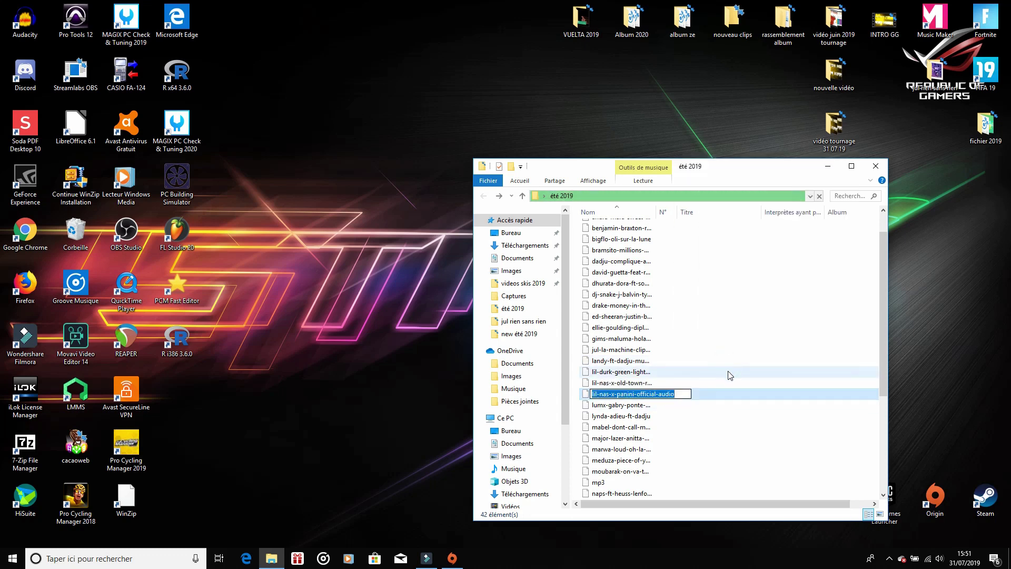
# Open the name of the lumx-gabry-ponte file for renaming to read it in full, and select the lynda-adieu-ft-dadju file
pyautogui.click(664, 402)
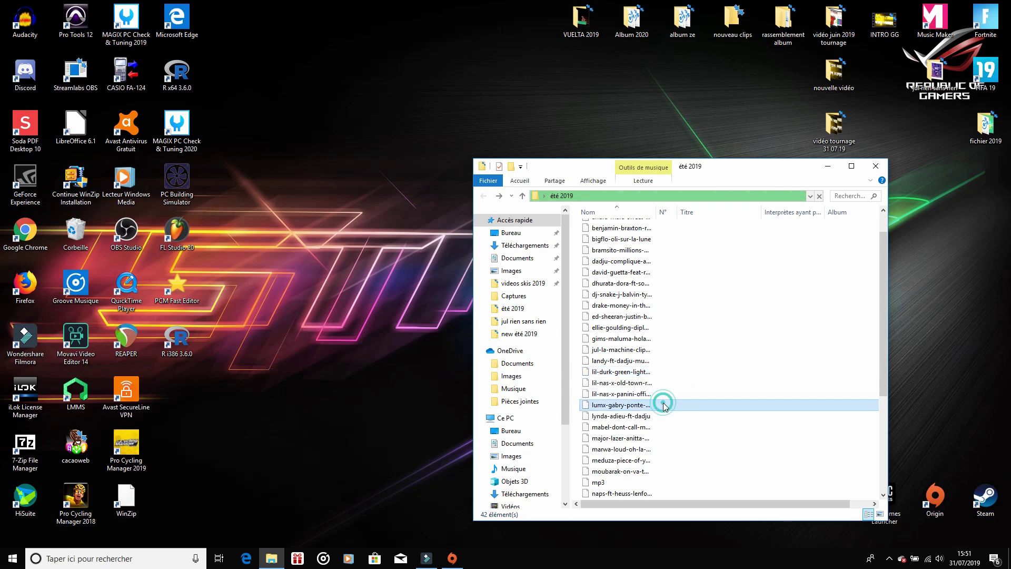
pyautogui.rightClick(663, 402)
pyautogui.click(708, 378)
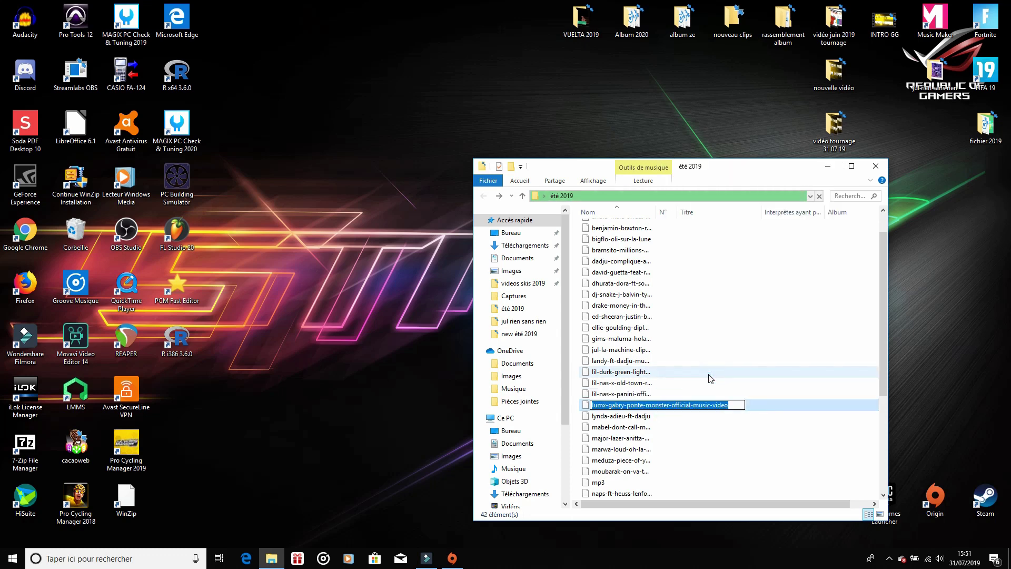
pyautogui.click(620, 416)
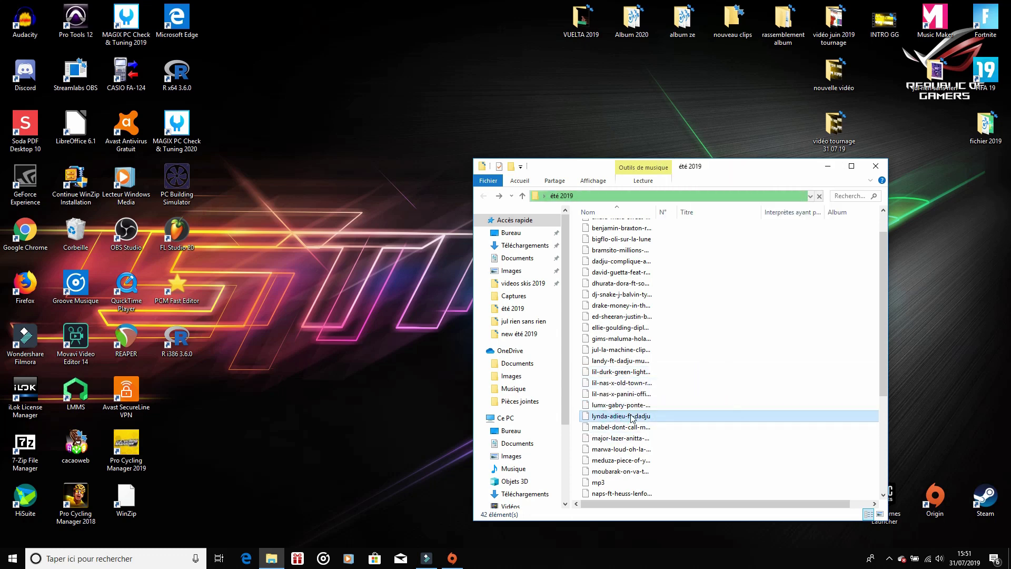
# Open the names of the mabel-dont-call-me-up and major-lazer-anitta files for renaming in turn to read them in full
pyautogui.scroll(-1, 651, 421)
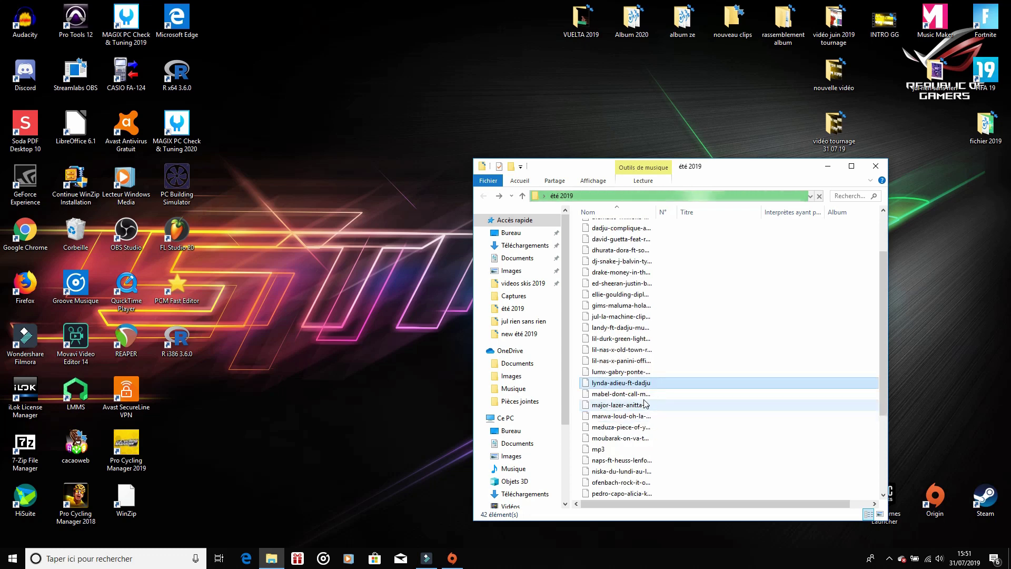
pyautogui.click(646, 396)
pyautogui.rightClick(645, 396)
pyautogui.click(693, 370)
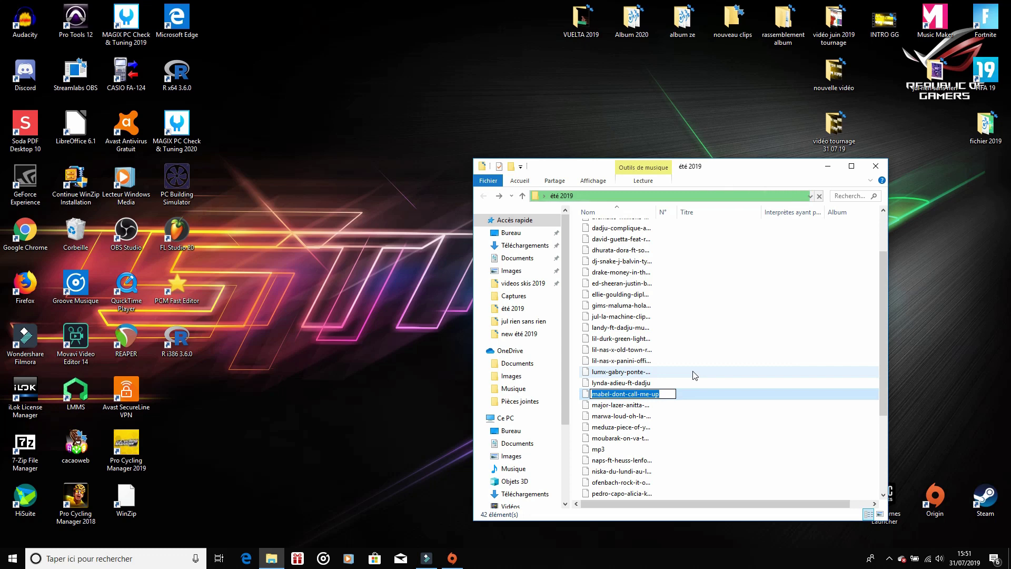
pyautogui.click(662, 405)
pyautogui.rightClick(661, 406)
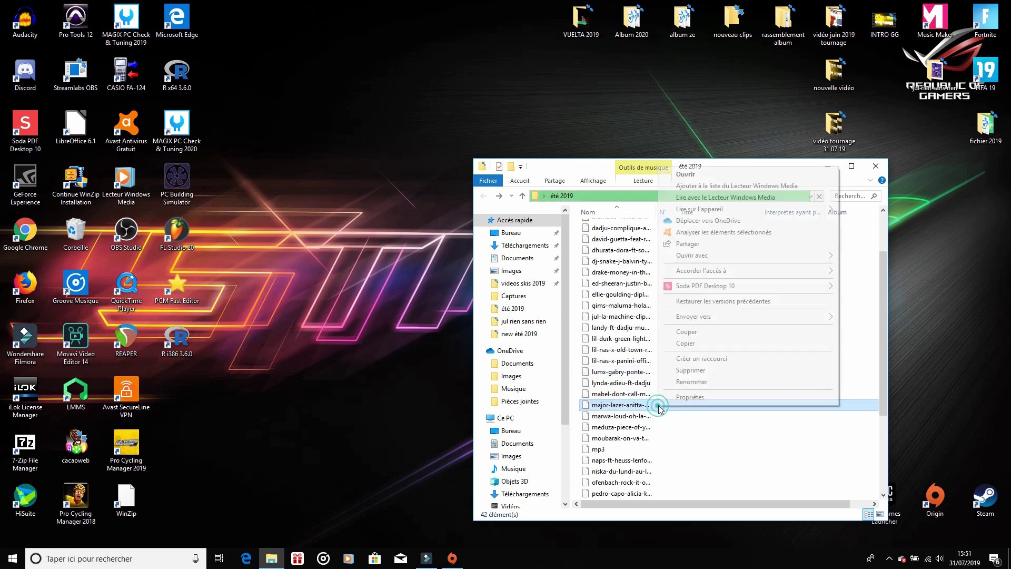
pyautogui.click(716, 387)
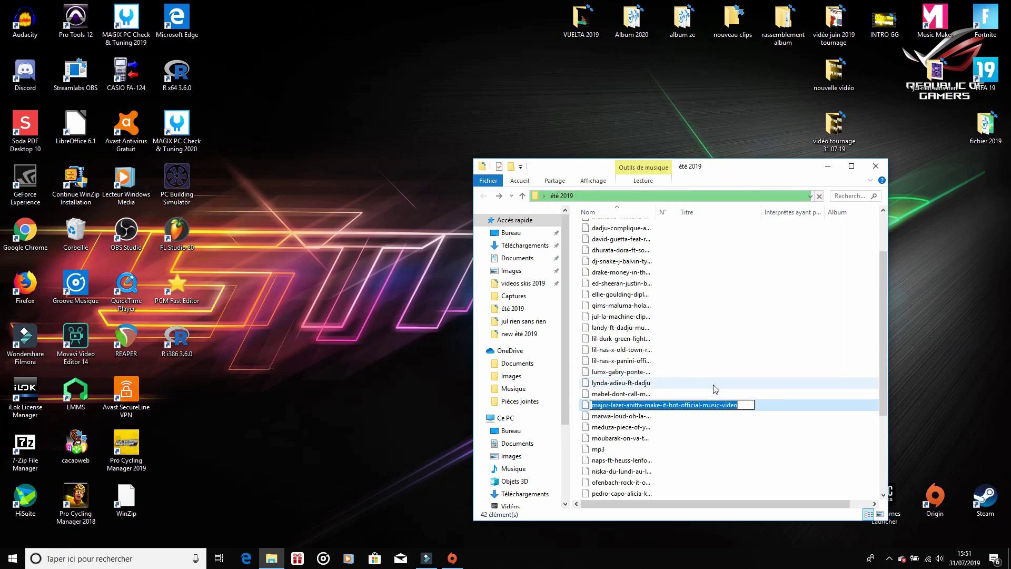
# Open the names of the marwa-loud-oh-la-folle and meduza-piece-of-your-heart files for renaming in turn to read them in full
pyautogui.click(656, 414)
pyautogui.rightClick(656, 415)
pyautogui.click(690, 394)
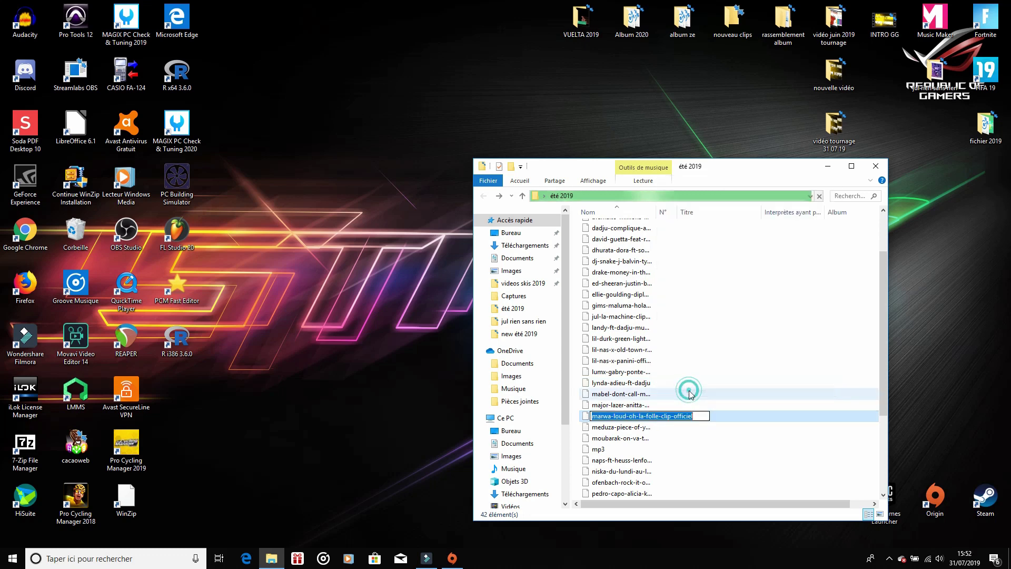
pyautogui.click(654, 428)
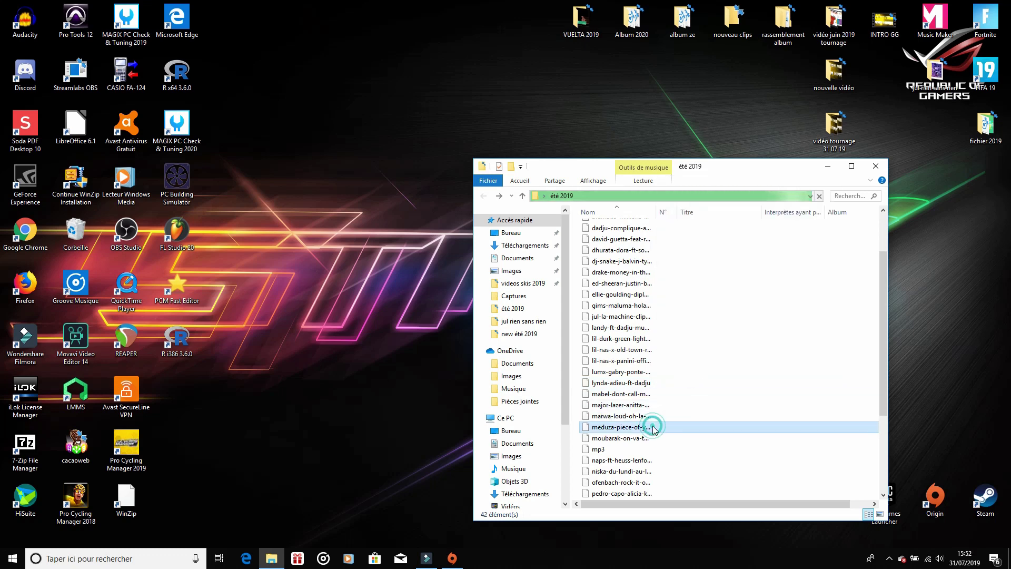
pyautogui.rightClick(654, 428)
pyautogui.click(691, 405)
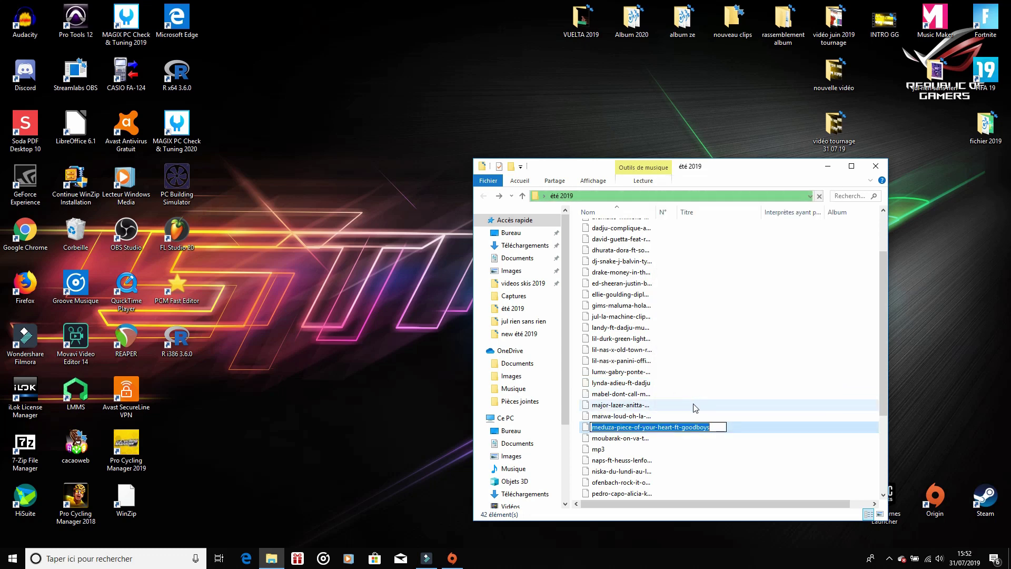
# Open the names of the moubarak-on-va-tout and naps-ft-heuss-lenfoire files for renaming in turn to read them in full
pyautogui.click(653, 438)
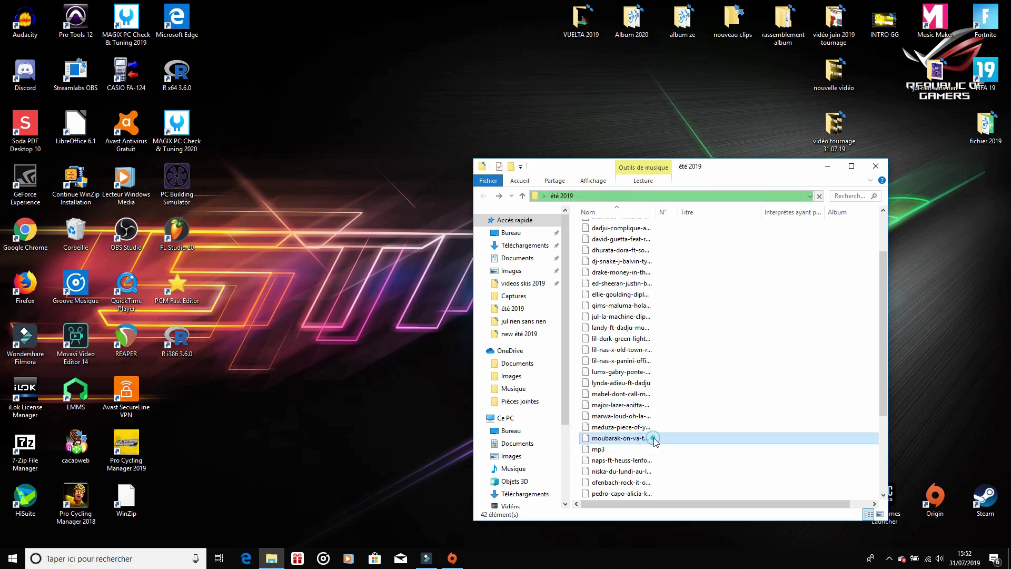
pyautogui.rightClick(652, 438)
pyautogui.click(702, 414)
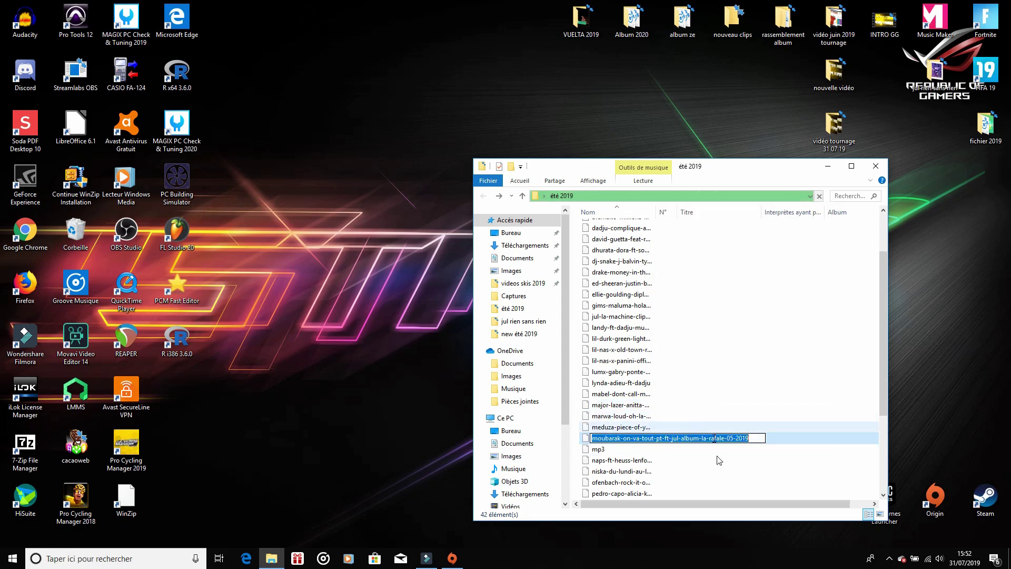
pyautogui.click(695, 456)
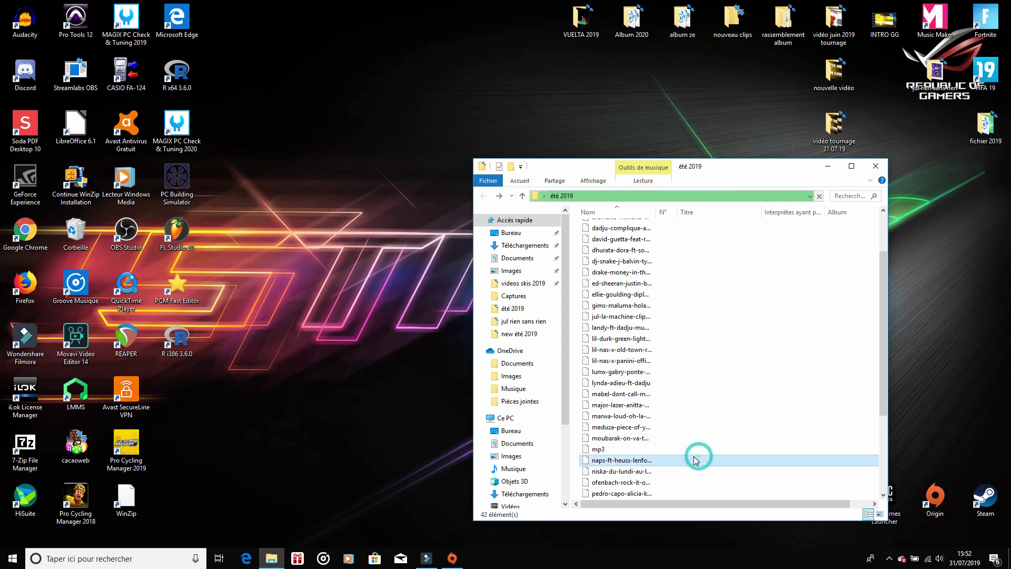
pyautogui.scroll(-1, 694, 456)
pyautogui.rightClick(667, 426)
pyautogui.click(704, 412)
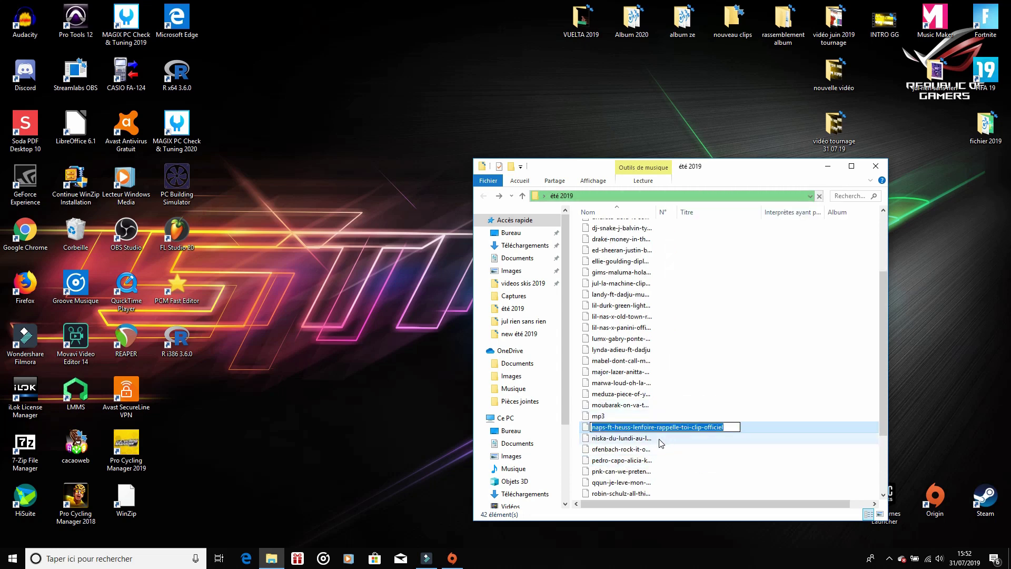
# Open the names of the niska-du-lundi and ofenbach-rock-it files for renaming in turn to read them in full
pyautogui.click(661, 443)
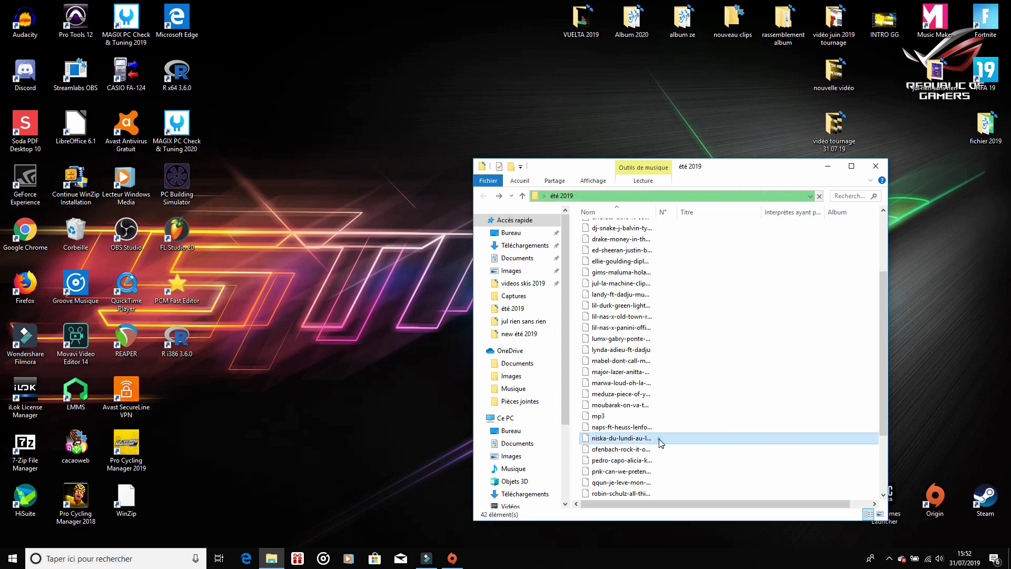
pyautogui.rightClick(661, 443)
pyautogui.click(694, 414)
pyautogui.click(661, 449)
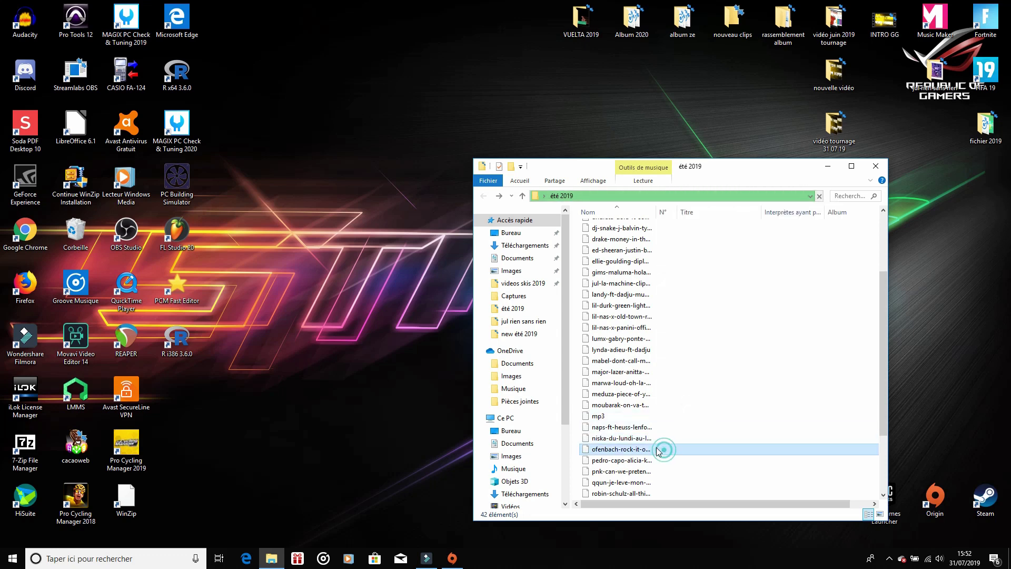
pyautogui.rightClick(661, 449)
pyautogui.click(711, 423)
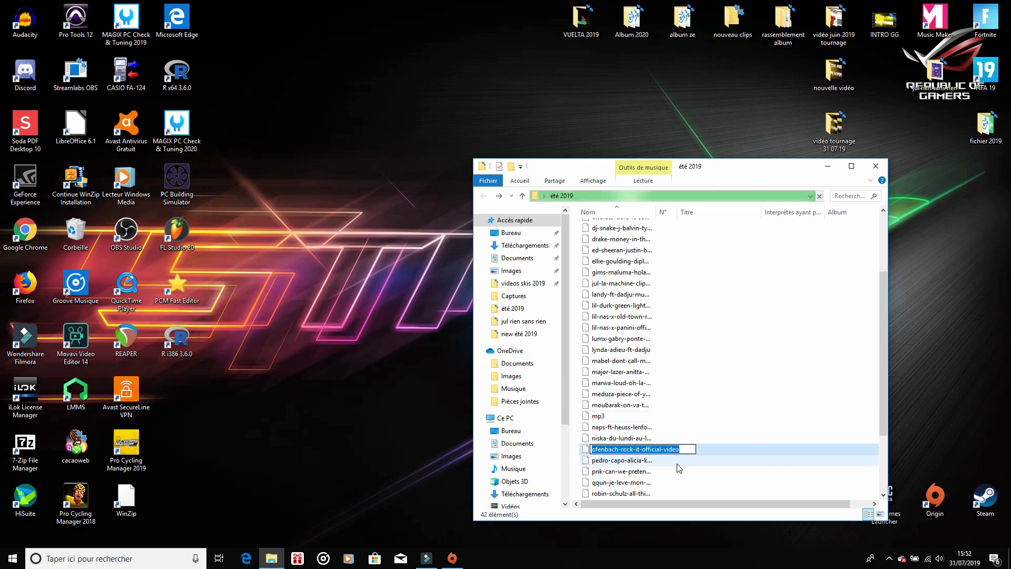
# Open the names of the pedro-capo-alicia-keys and pnk-can-we-pretend files for renaming in turn to read them in full
pyautogui.click(653, 462)
pyautogui.rightClick(649, 462)
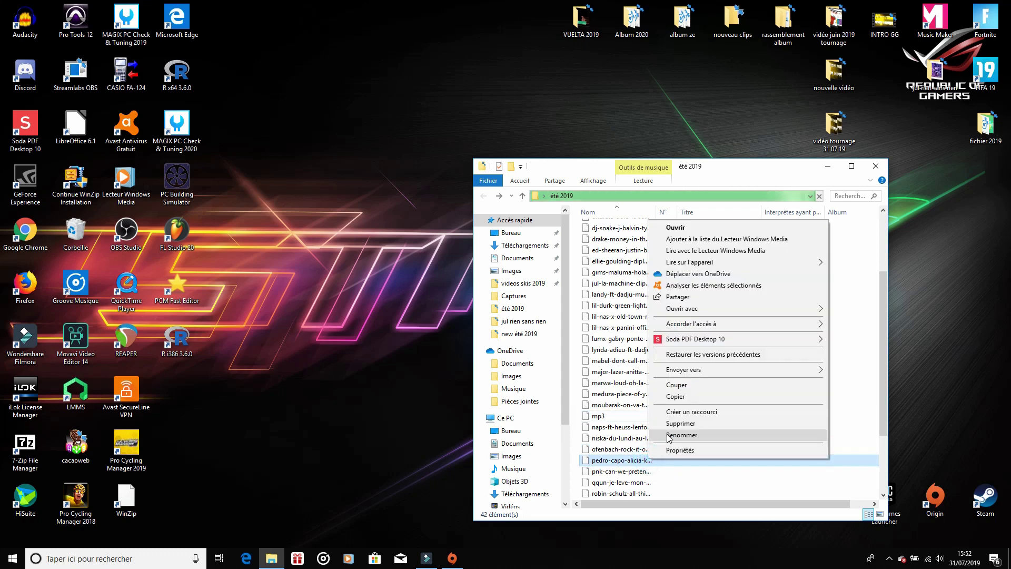
pyautogui.click(679, 436)
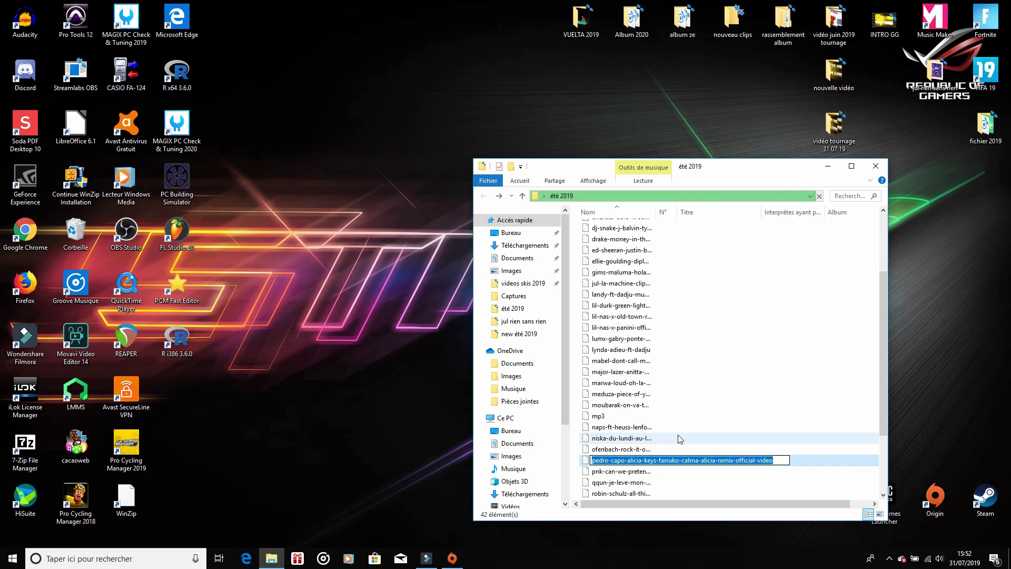
pyautogui.click(676, 472)
pyautogui.scroll(-1, 674, 466)
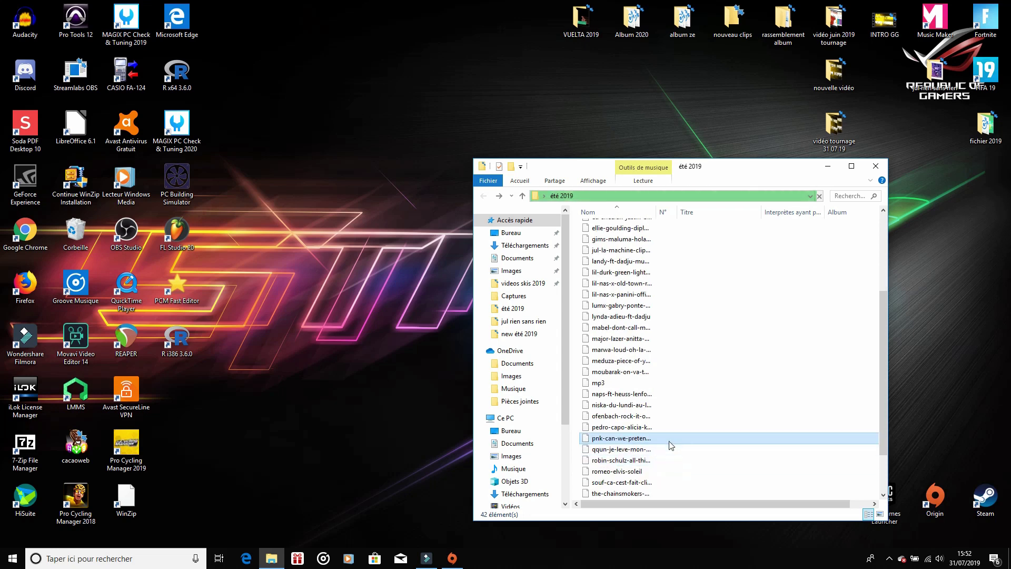
pyautogui.rightClick(667, 438)
pyautogui.click(711, 423)
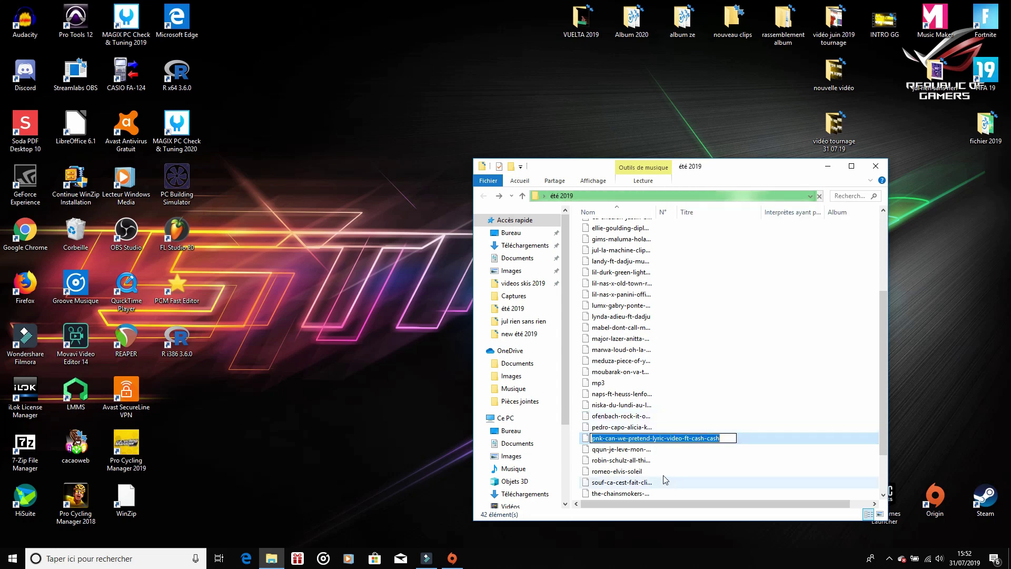
# Open the names of the qqun-je-leve-mon-verre and robin-schulz-all-this-love files for renaming in turn to read them in full
pyautogui.rightClick(643, 449)
pyautogui.click(666, 426)
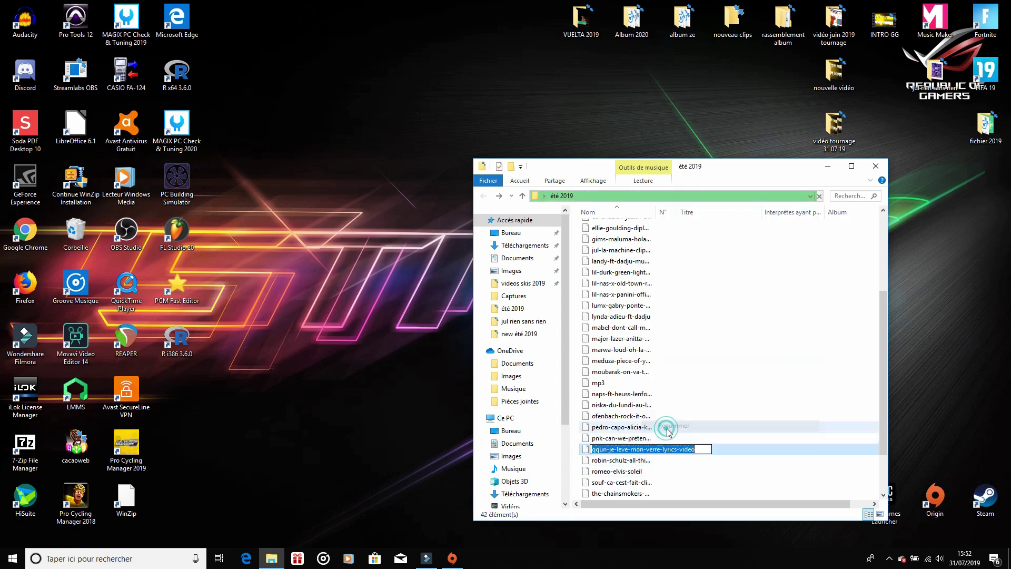
pyautogui.press('Return')
pyautogui.scroll(-1, 677, 459)
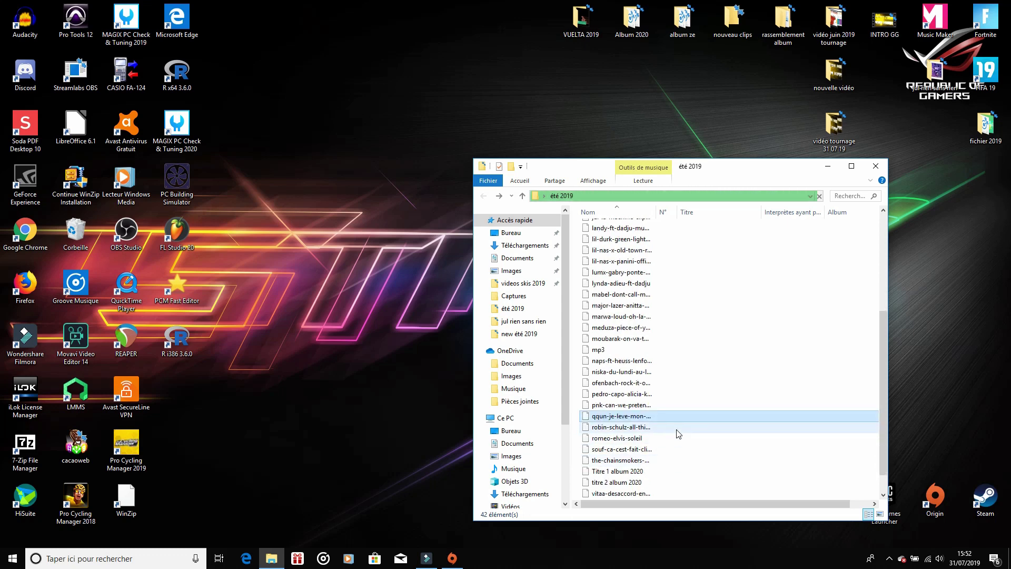
pyautogui.rightClick(678, 433)
pyautogui.click(710, 406)
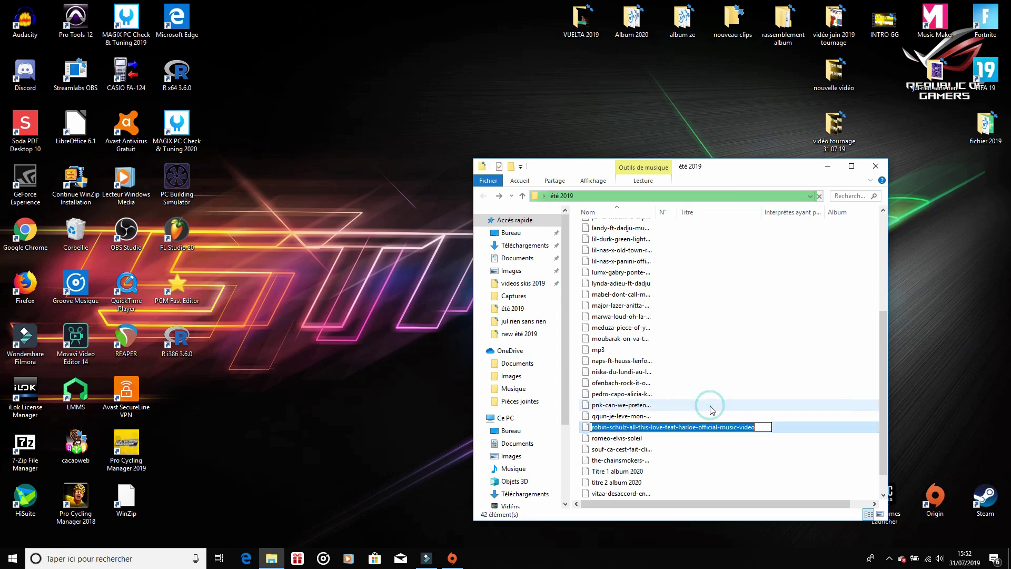
# Open the names of the souf-ca-cest-fait and the-chainsmokers files for renaming in turn to read them in full
pyautogui.rightClick(661, 438)
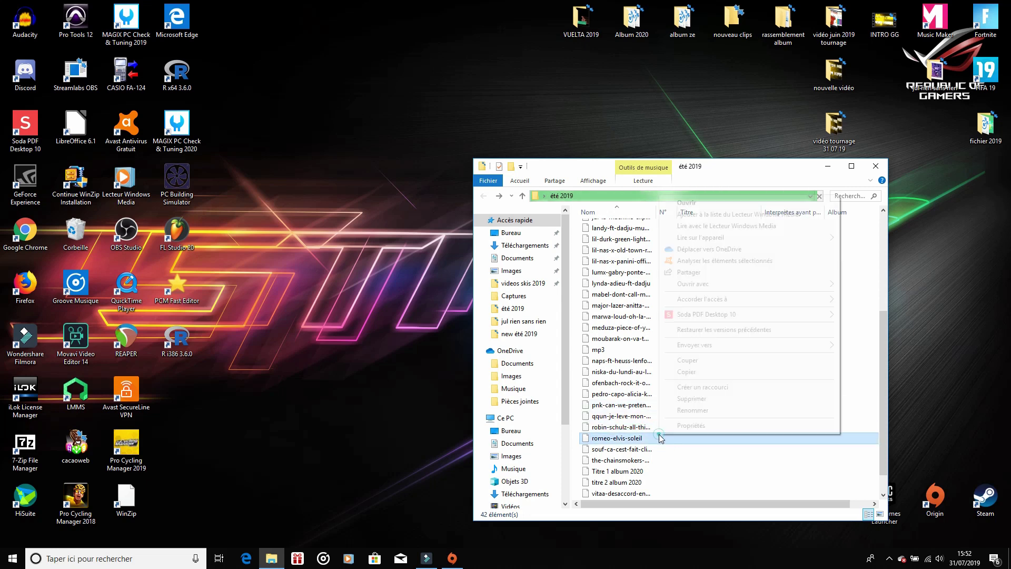
pyautogui.scroll(-1, 700, 421)
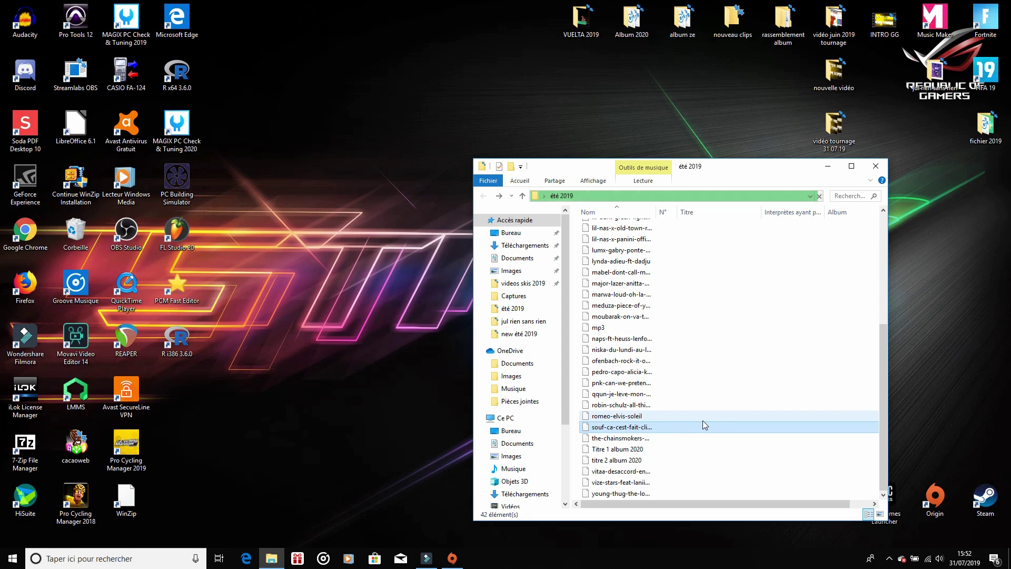
pyautogui.click(699, 422)
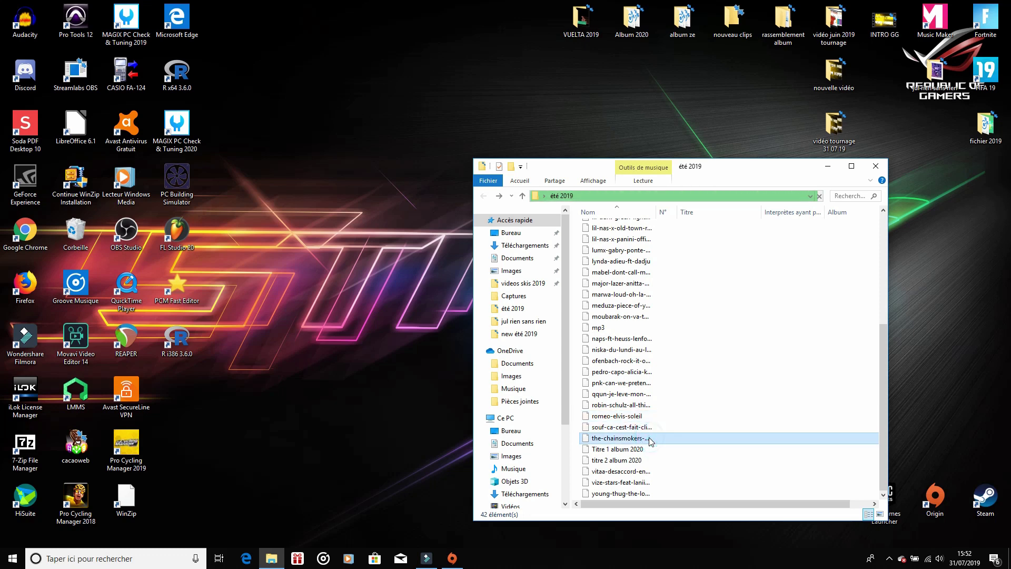
pyautogui.doubleClick(644, 430)
pyautogui.rightClick(642, 432)
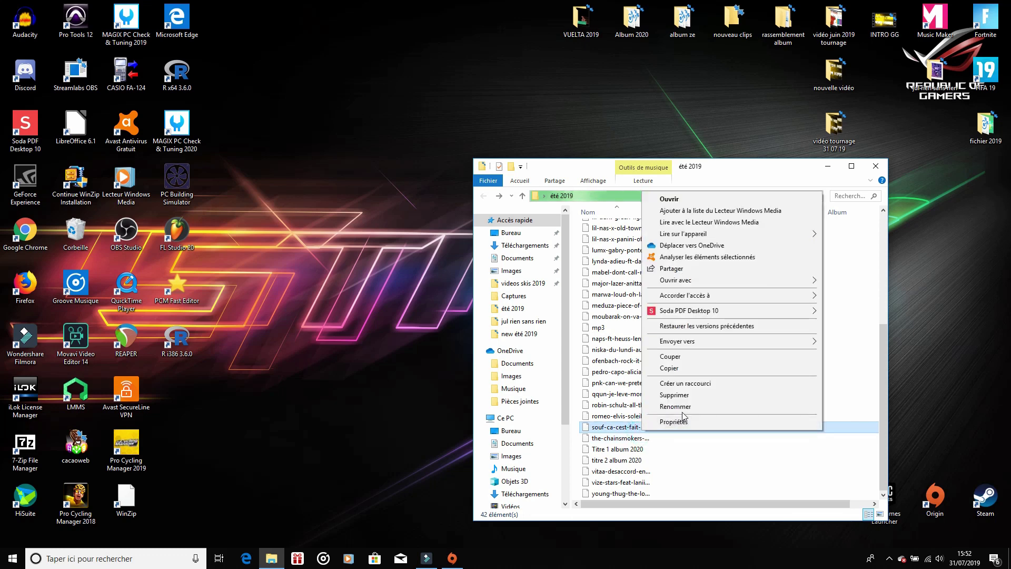
pyautogui.click(677, 409)
pyautogui.click(635, 439)
pyautogui.rightClick(635, 439)
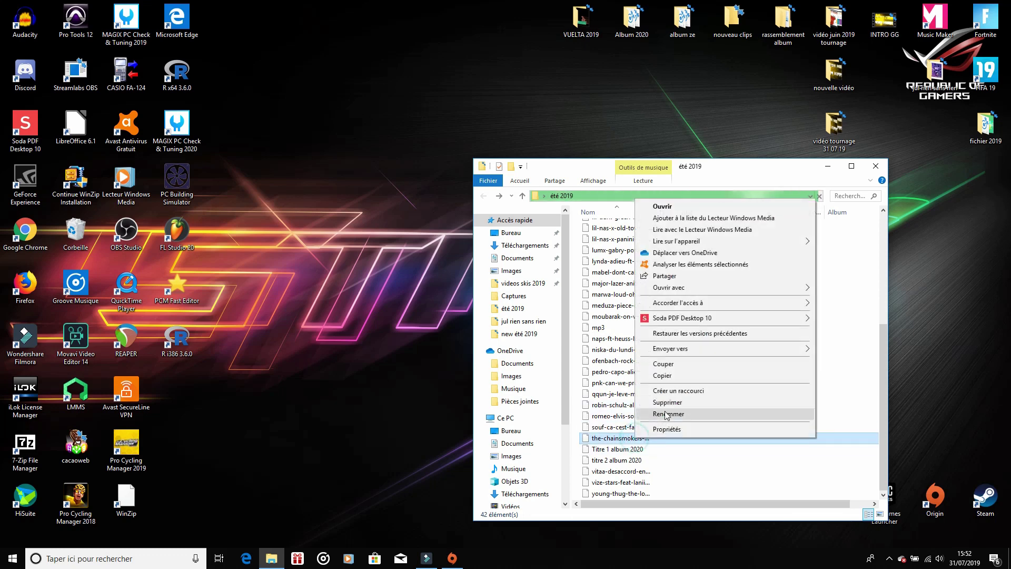
pyautogui.click(668, 414)
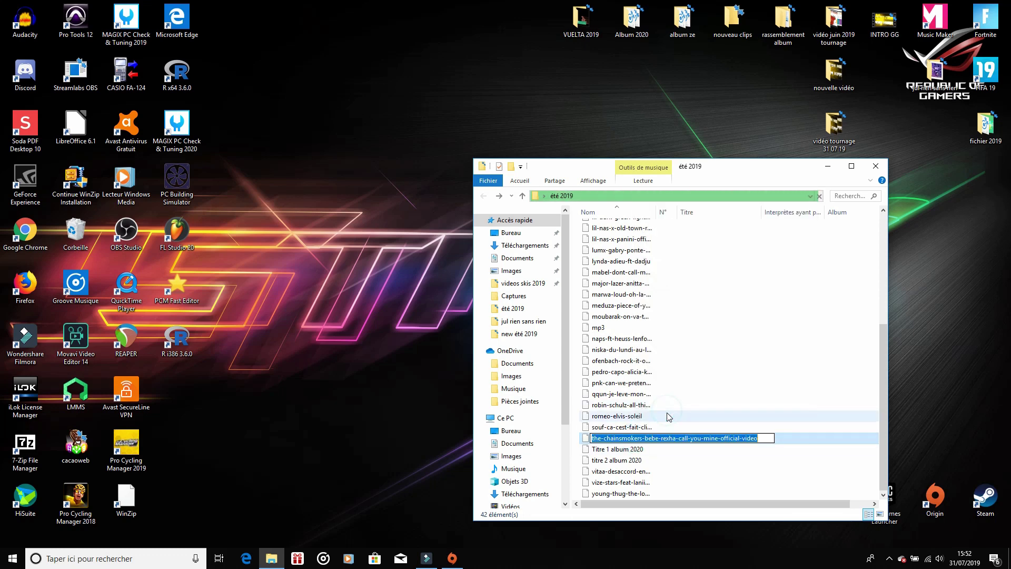
# Open the names of the vitaa-desaccord and young-thug-the-london files for renaming in turn to read them in full
pyautogui.click(661, 448)
pyautogui.click(642, 474)
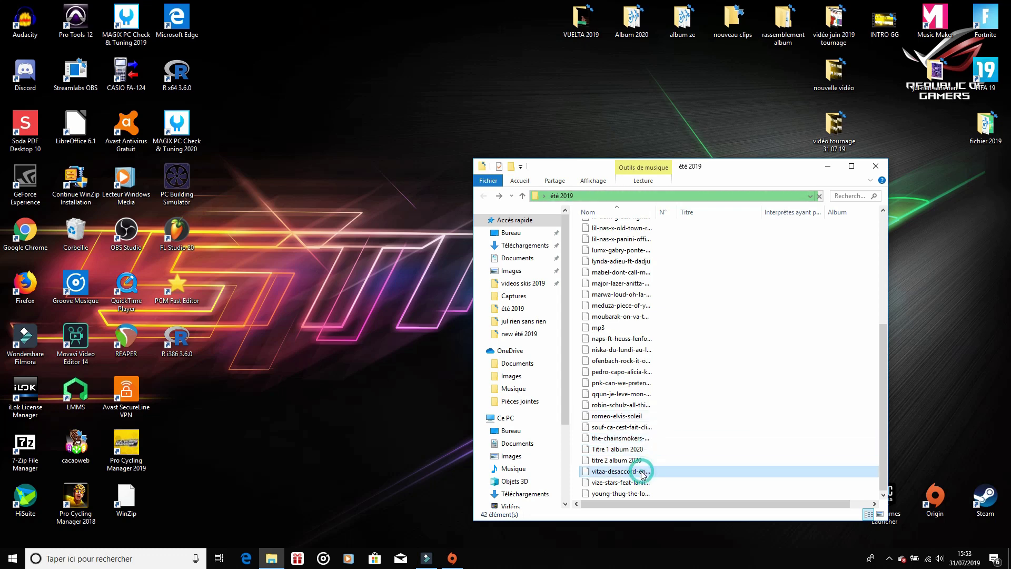
pyautogui.rightClick(642, 474)
pyautogui.click(679, 448)
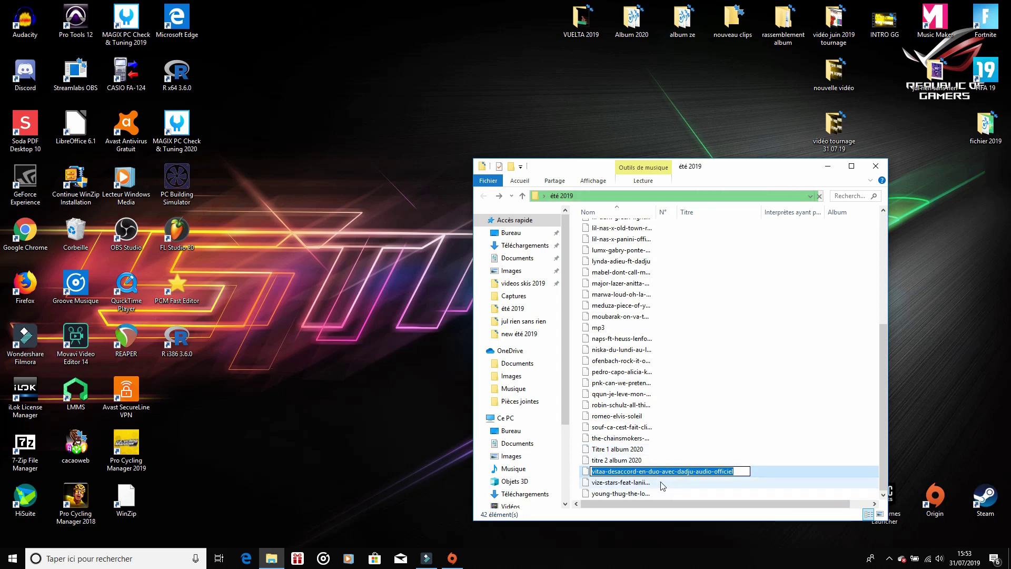
pyautogui.click(650, 493)
pyautogui.rightClick(650, 494)
pyautogui.click(694, 467)
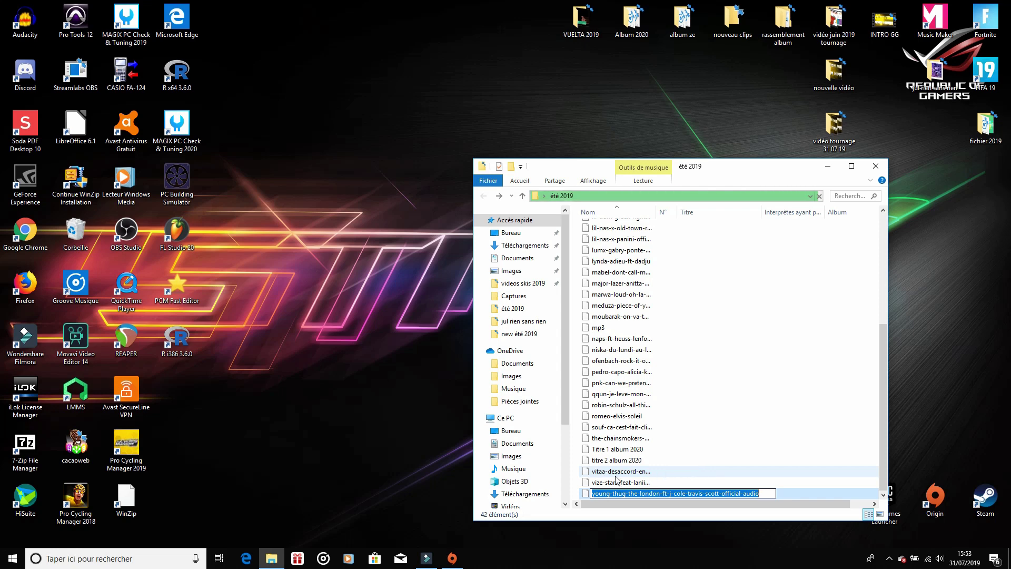
# Open the name of the vize-stars file for renaming to read it in full, and leave the name editing
pyautogui.click(693, 482)
pyautogui.rightClick(693, 483)
pyautogui.click(679, 457)
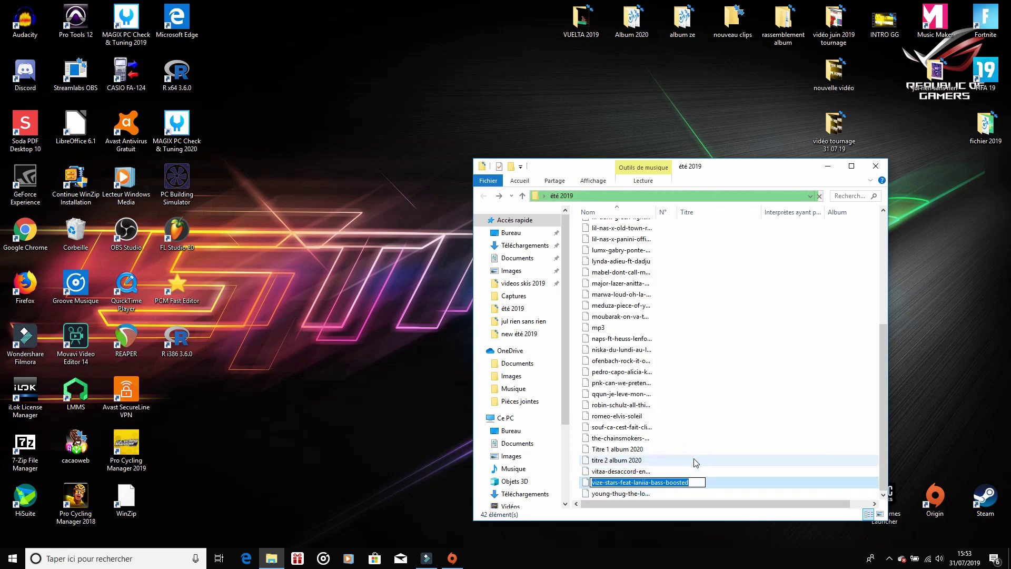
pyautogui.click(945, 406)
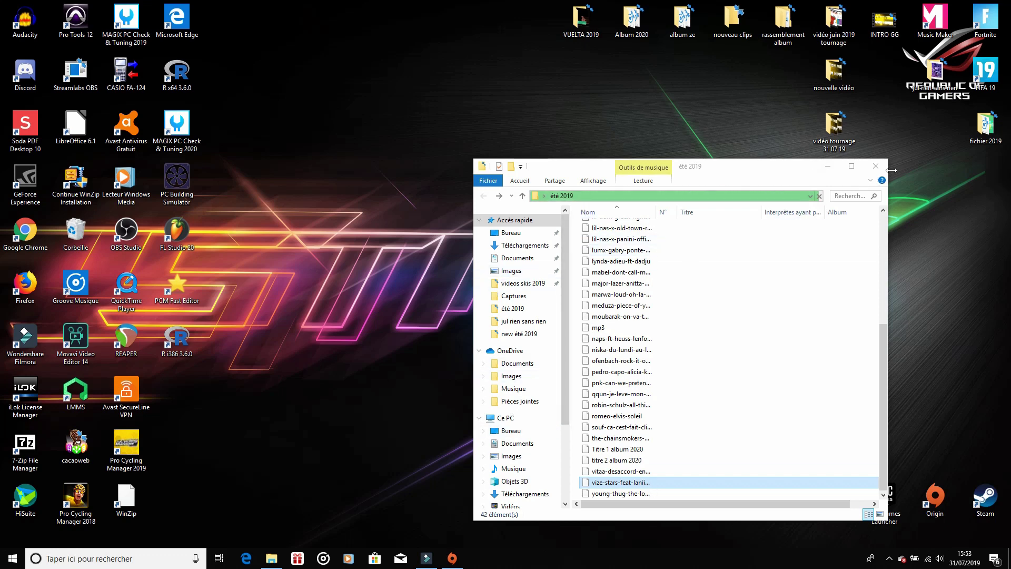
pyautogui.moveTo(880, 381); pyautogui.dragTo(899, 262)
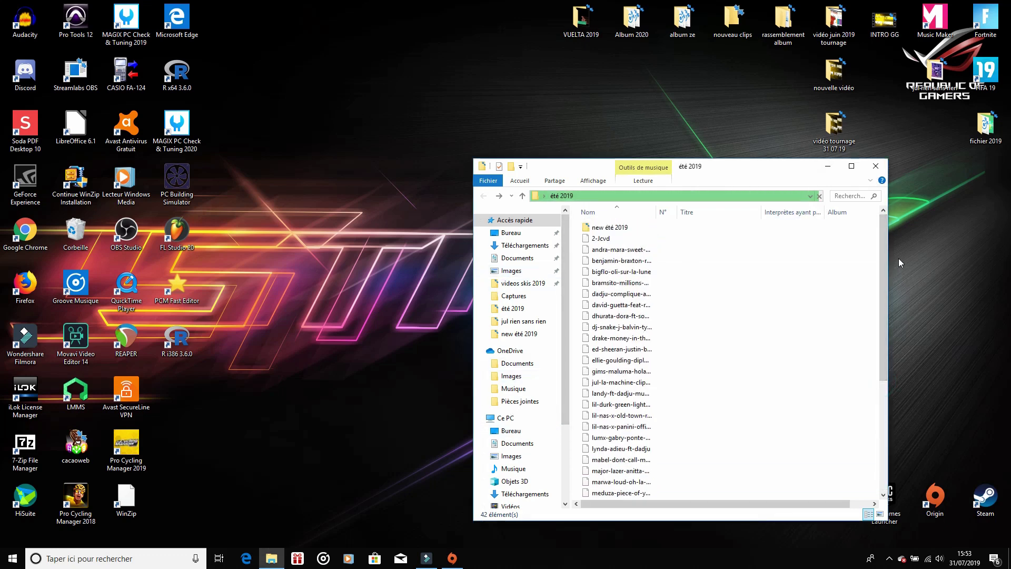